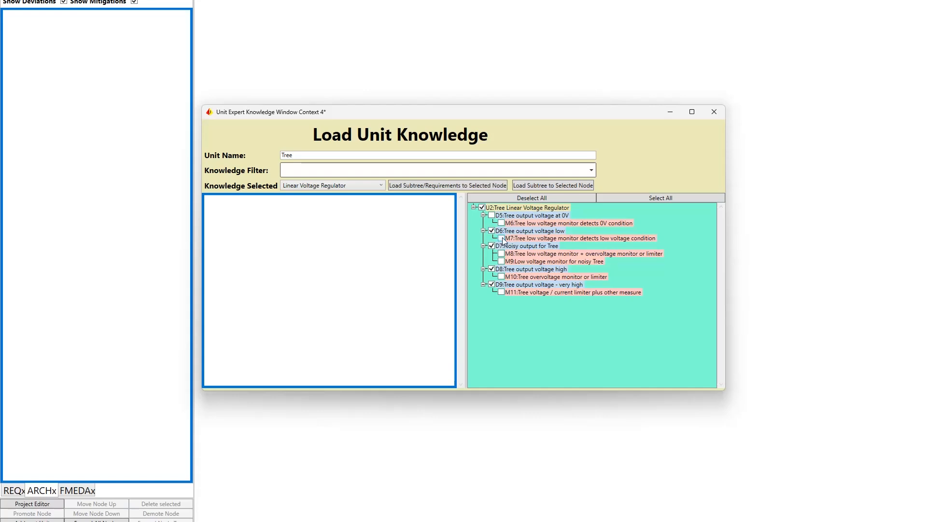
# Load the Linear Voltage Regulator subtree with requirements as unit LDO, including mitigations M7, M8 and M10 and excluding deviation D9
pyautogui.click(502, 238)
pyautogui.moveTo(296, 153); pyautogui.dragTo(245, 151)
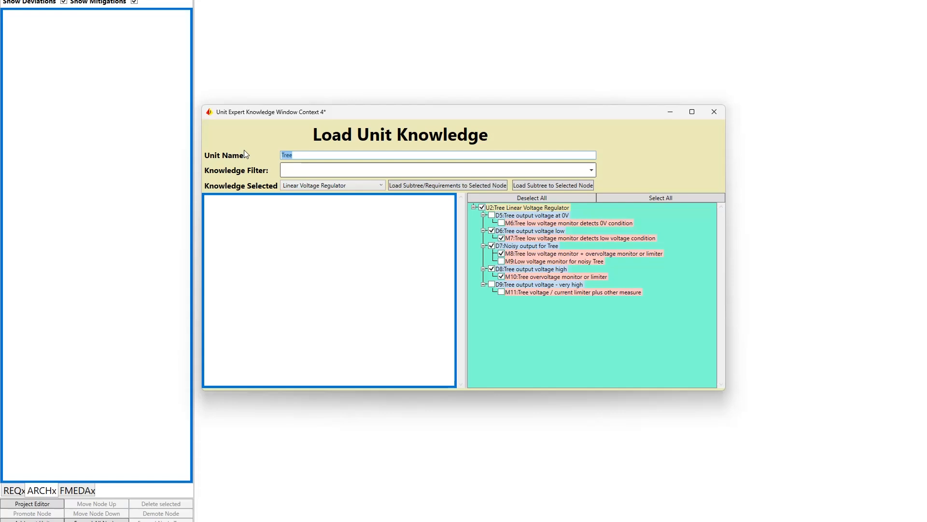
pyautogui.write('LDO')
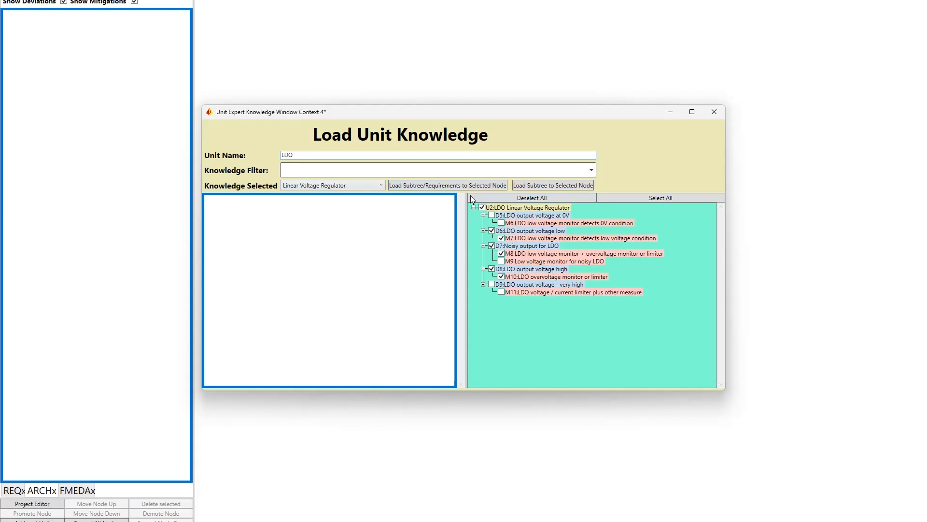
pyautogui.click(426, 186)
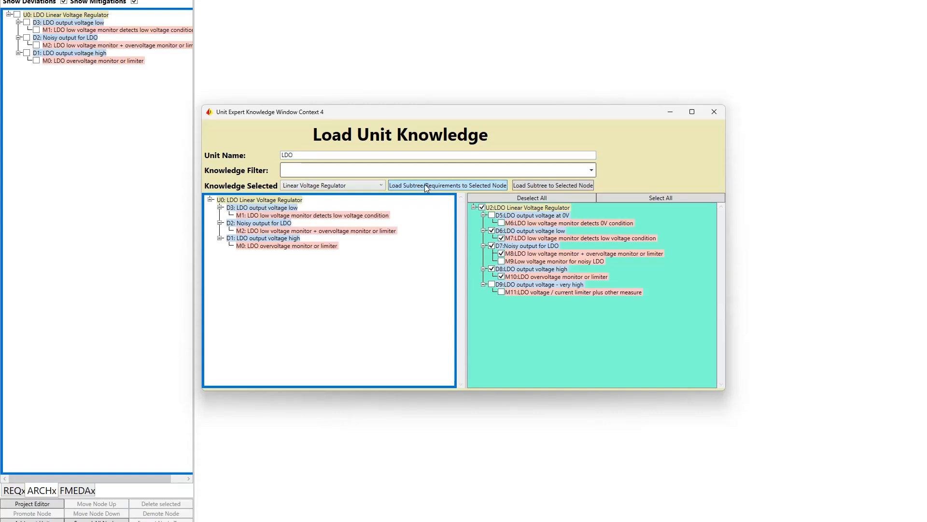
# Choose the Undervoltage Diagnostic hardware unit as the knowledge to load
pyautogui.click(335, 184)
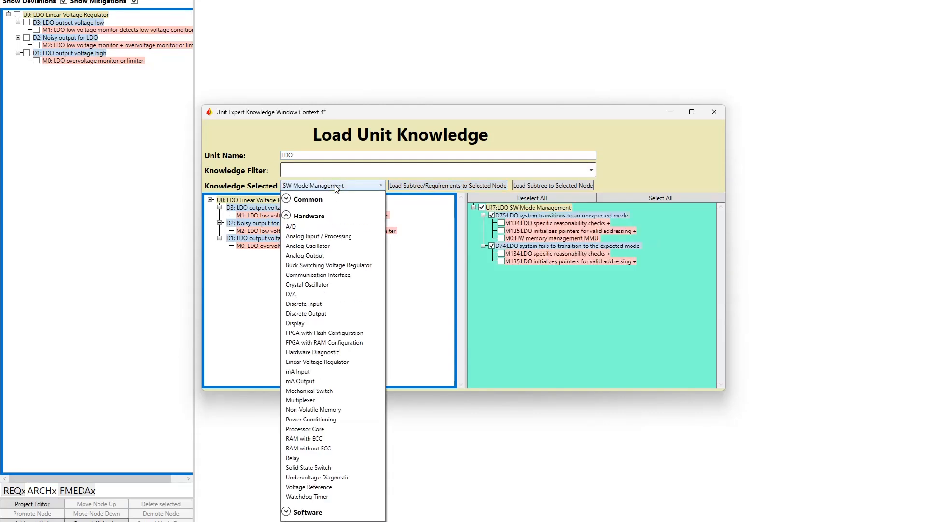
pyautogui.click(312, 479)
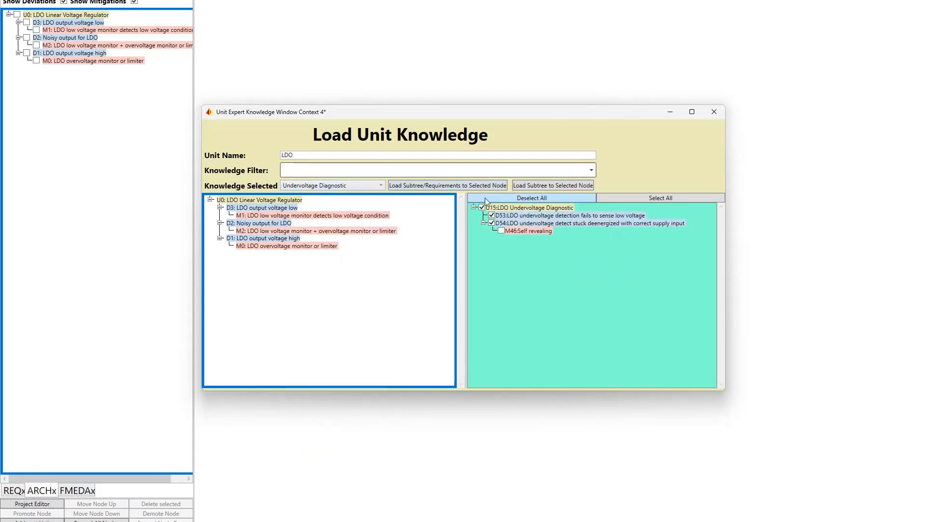
pyautogui.doubleClick(283, 155)
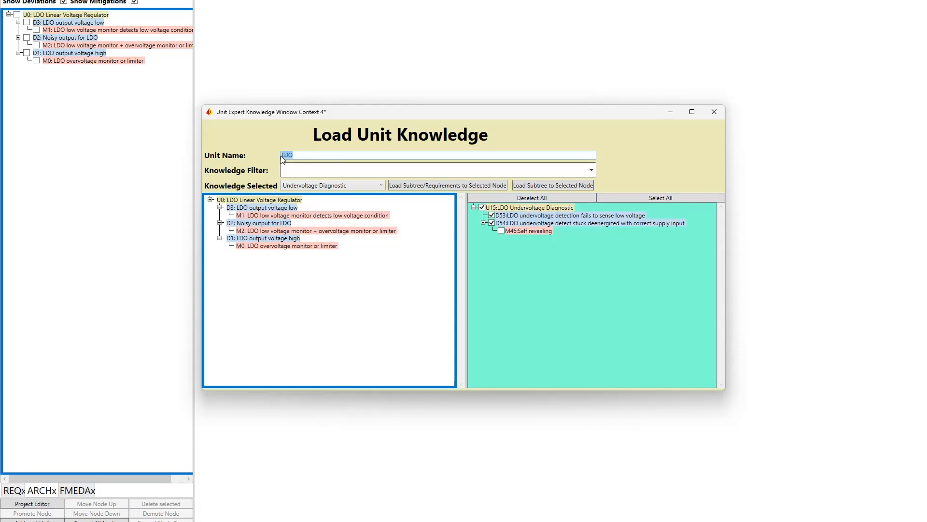
pyautogui.write('Overvolt')
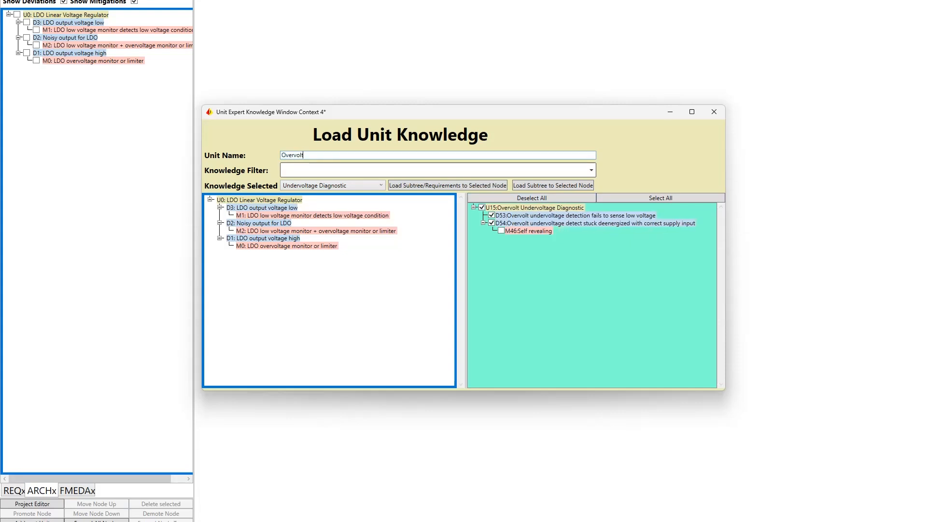
pyautogui.write('age and')
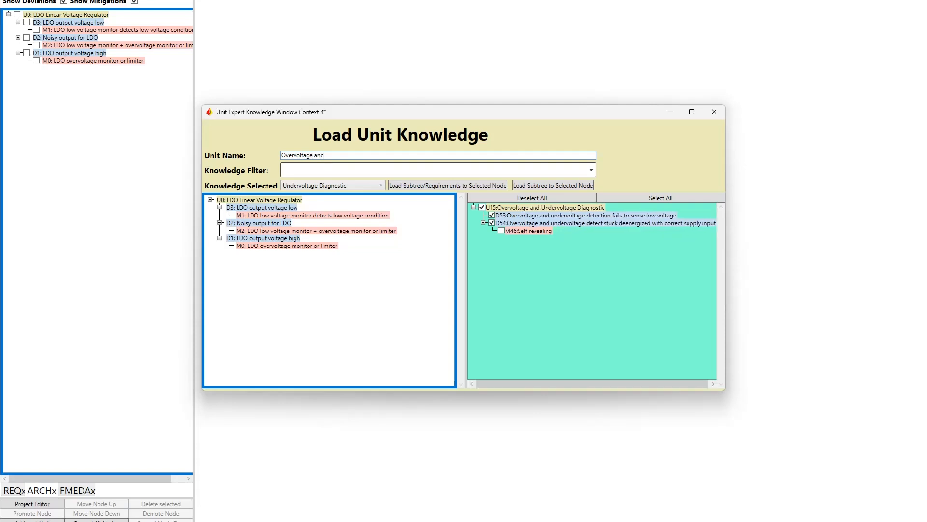
pyautogui.doubleClick(318, 155)
pyautogui.click(329, 174)
pyautogui.click(332, 155)
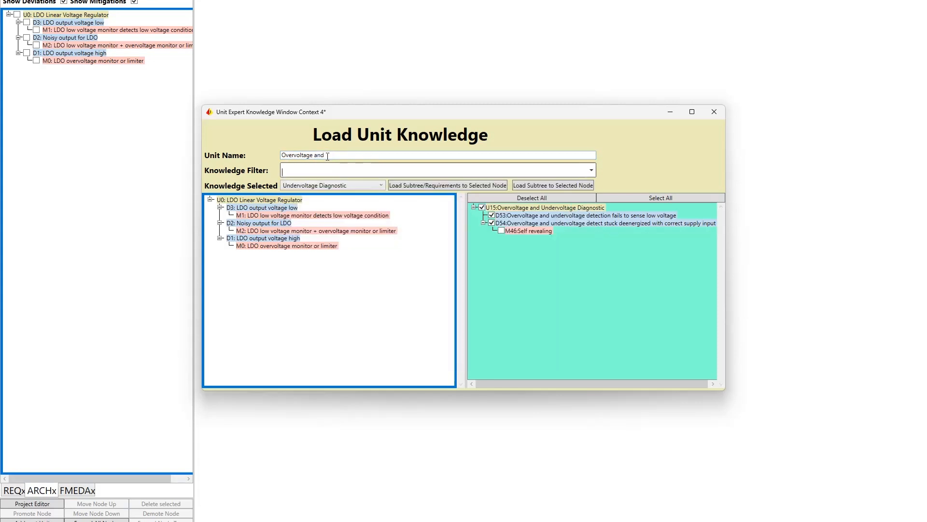
pyautogui.moveTo(327, 155); pyautogui.dragTo(285, 154)
pyautogui.press('BackSpace')
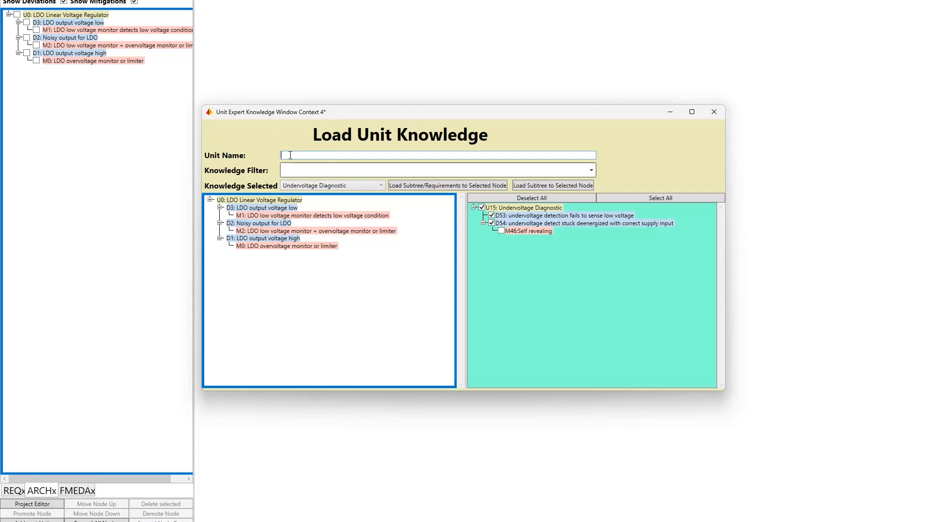
# Name the diagnostic unit "Overvoltage or" and load its subtree with requirements, including the Self revealing mitigation
pyautogui.write('Ov')
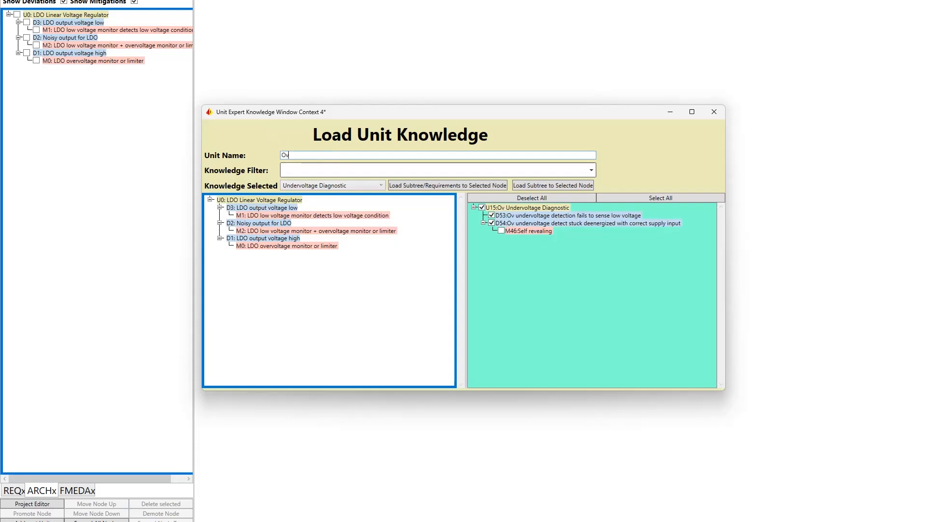
pyautogui.write('ervoltage or')
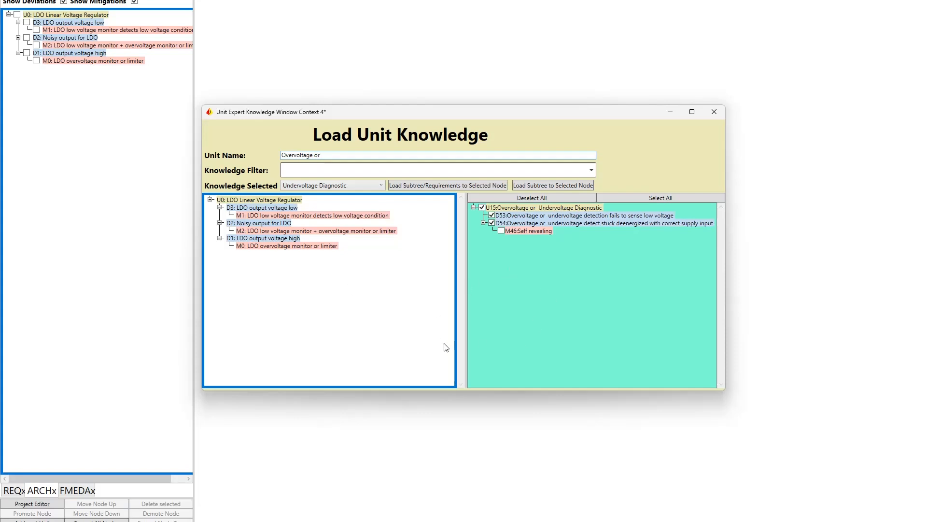
pyautogui.click(502, 230)
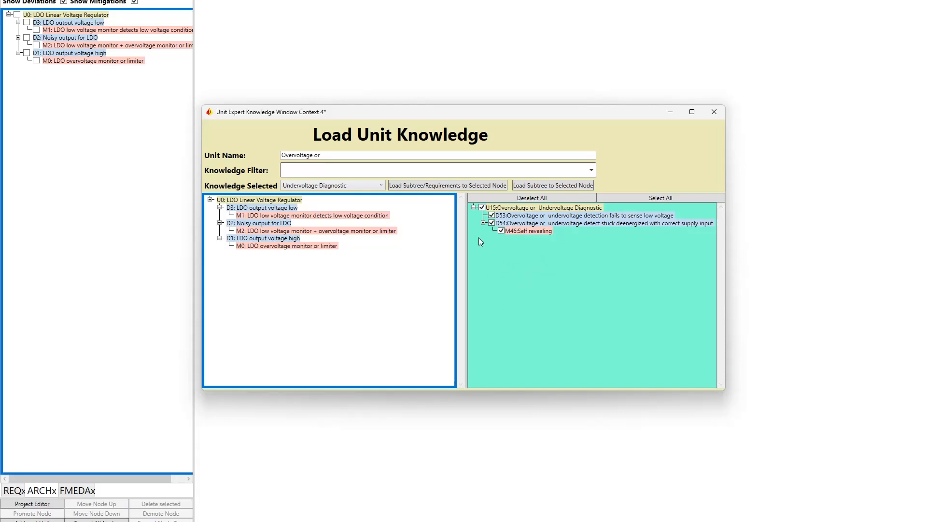
pyautogui.click(427, 184)
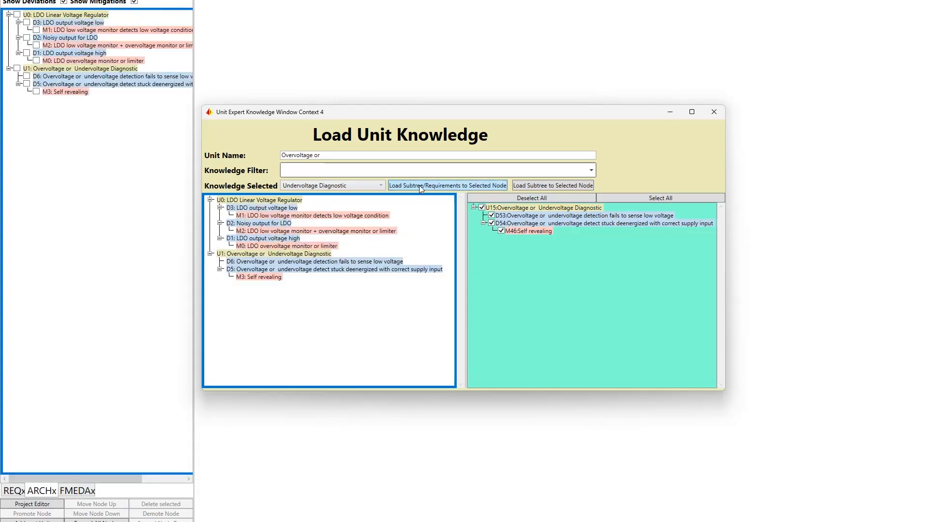
# Close the Load Unit Knowledge window and reindex the project's IDs
pyautogui.click(713, 113)
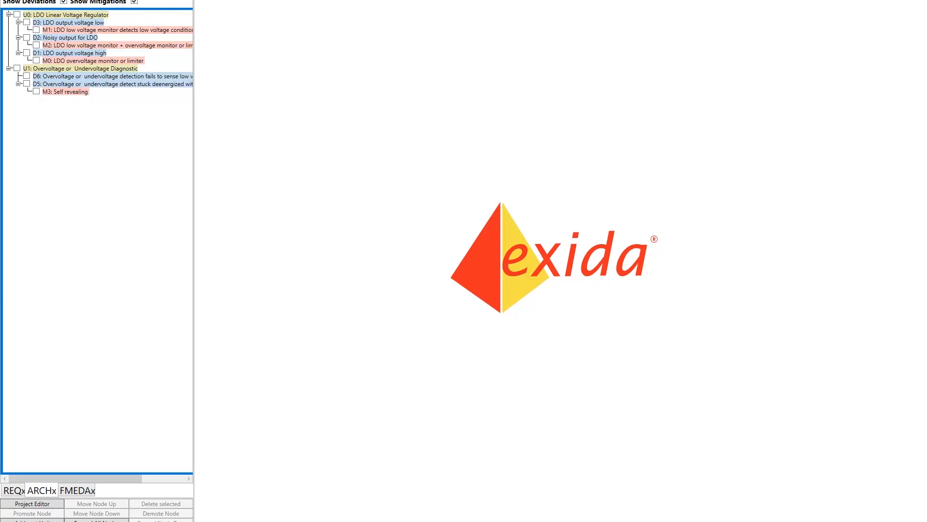
pyautogui.click(22, 0)
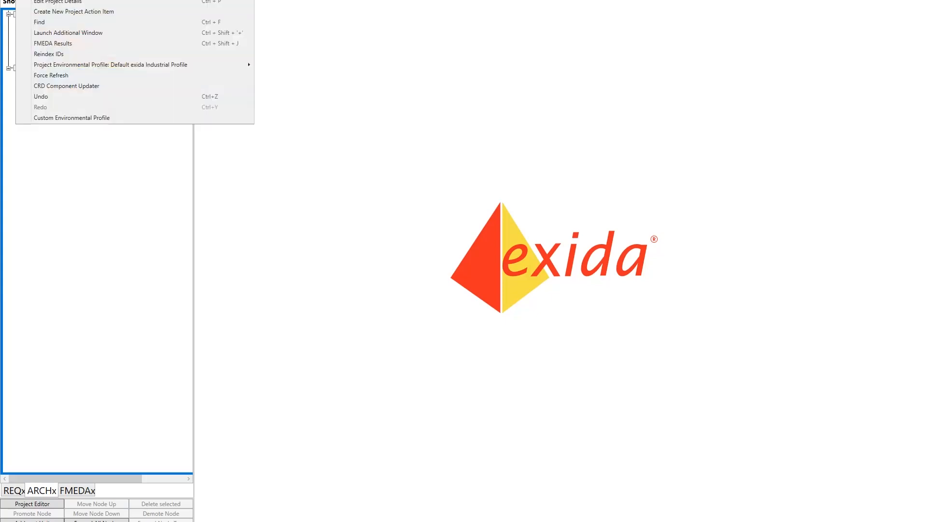
pyautogui.click(53, 55)
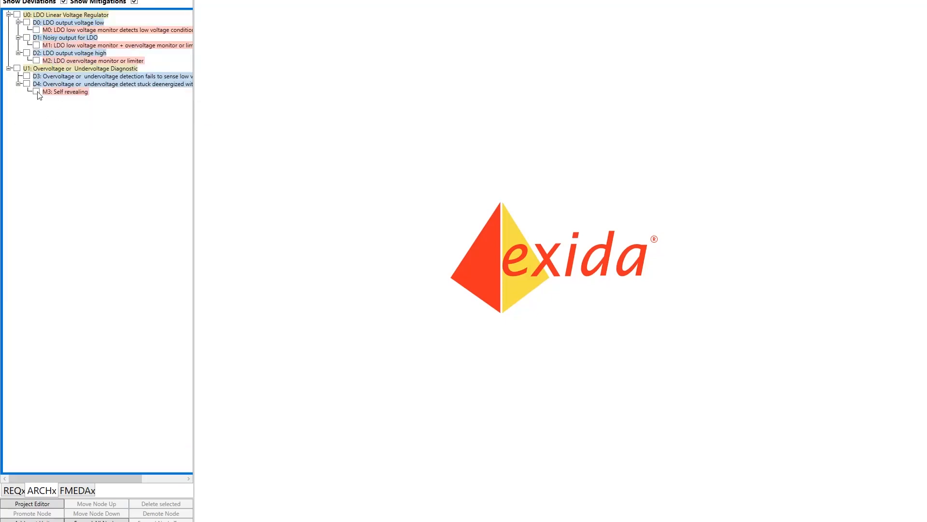
# Rename mitigation M2 under the LDO output voltage high deviation as "LDO overvoltage monitor"
pyautogui.click(84, 61)
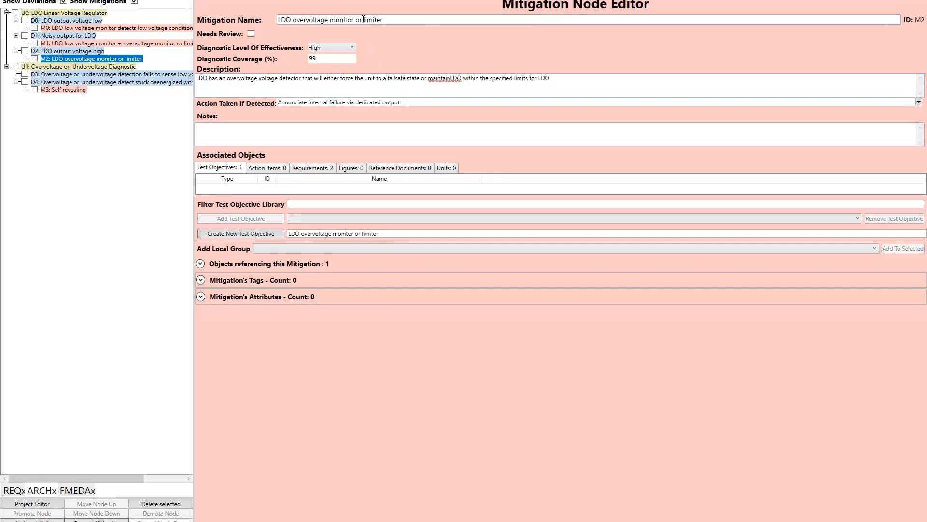
pyautogui.moveTo(364, 19)
pyautogui.mouseDown()
pyautogui.moveTo(385, 20)
pyautogui.moveTo(358, 19)
pyautogui.mouseUp()
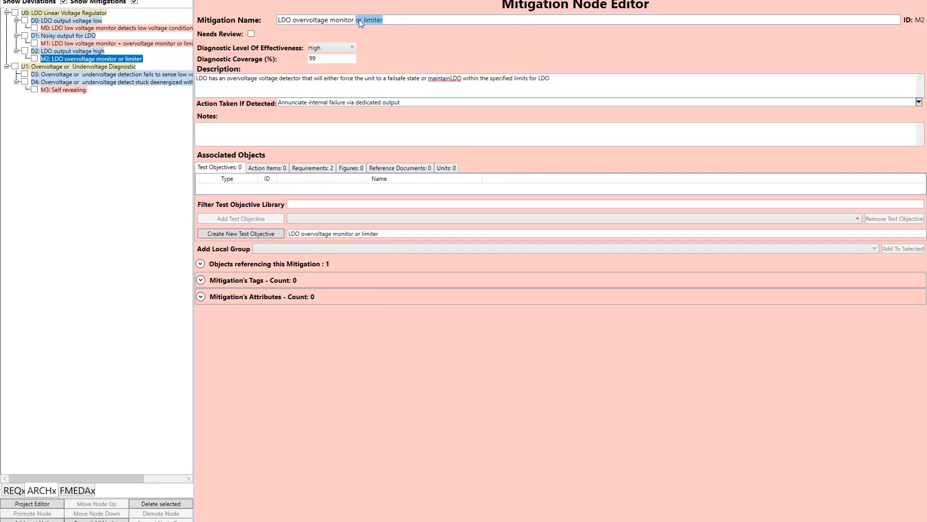
pyautogui.press('BackSpace')
# Replace the M2 description's ending after "failsafe state" with ", if output is too high monitor still will work since on different supply rail"
pyautogui.moveTo(428, 78); pyautogui.dragTo(576, 78)
pyautogui.press('BackSpace')
pyautogui.press('BackSpace')
pyautogui.press('BackSpace')
pyautogui.press('BackSpace')
pyautogui.press('BackSpace')
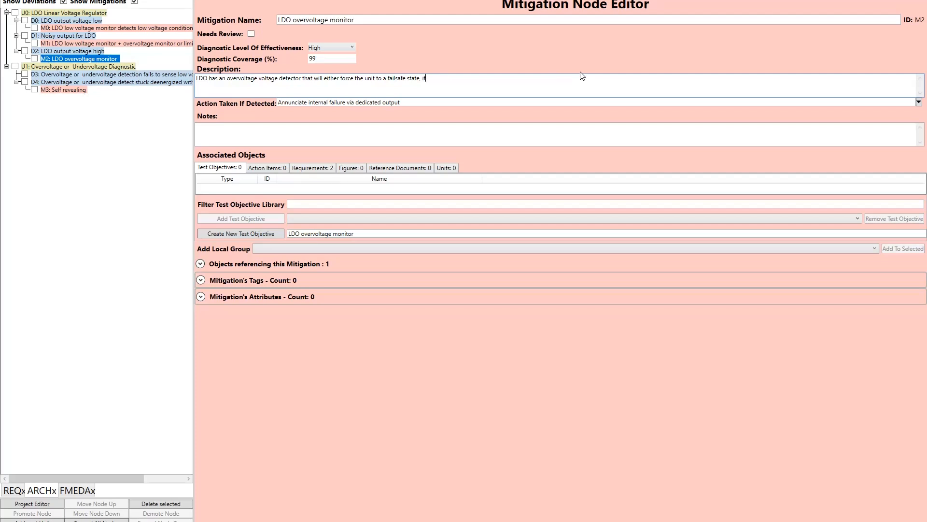
pyautogui.write(', if output is too high monitor still will ow')
pyautogui.press('BackSpace')
pyautogui.press('BackSpace')
pyautogui.write('work sinc')
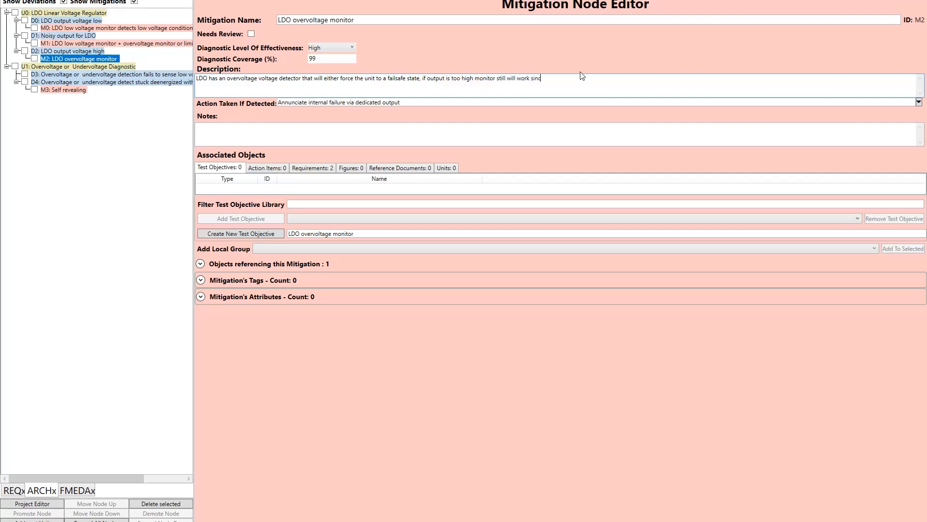
pyautogui.write('e on different supply rail')
# Rename mitigation M1 under the noisy LDO output deviation as "LDO low voltage monitor + overvoltage monitor"
pyautogui.click(150, 43)
pyautogui.click(404, 84)
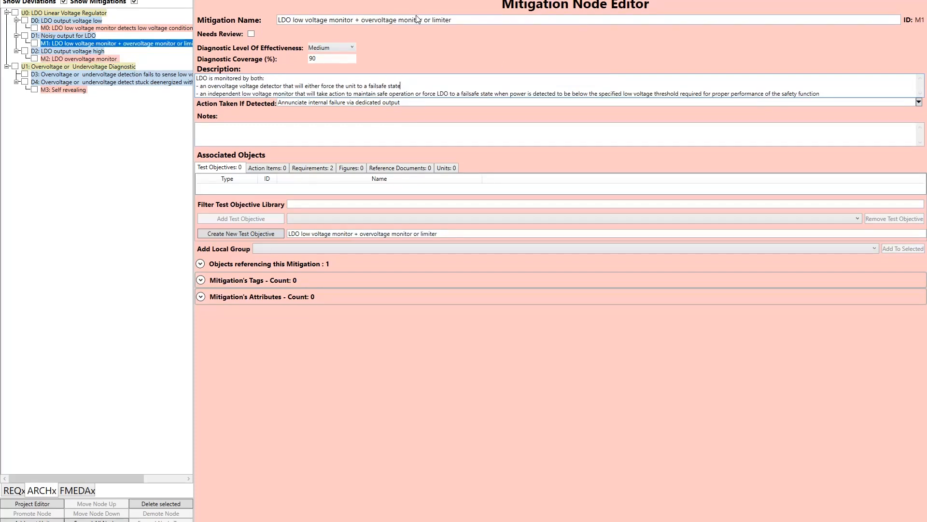
pyautogui.moveTo(425, 19); pyautogui.dragTo(463, 20)
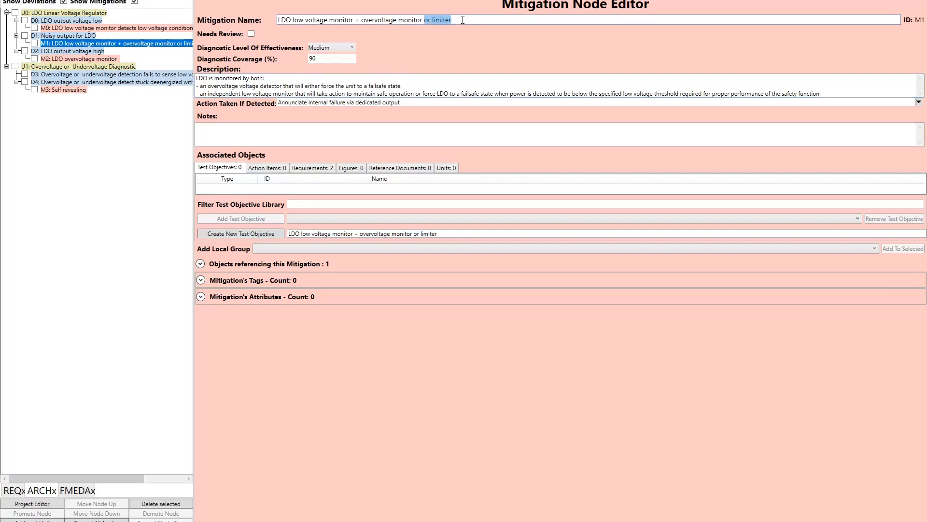
pyautogui.press('BackSpace')
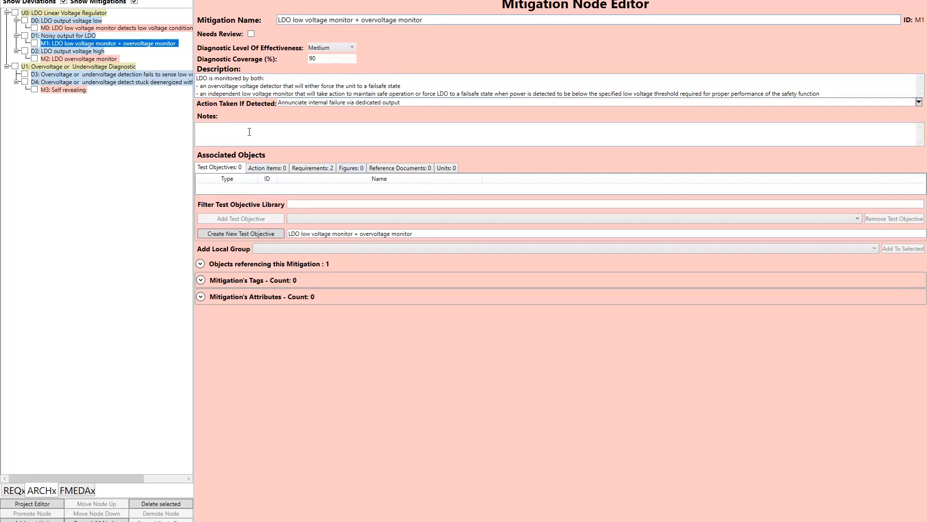
# Rename mitigation M0 as "LDO zero or low voltage monitor detects low voltage condition"
pyautogui.click(87, 28)
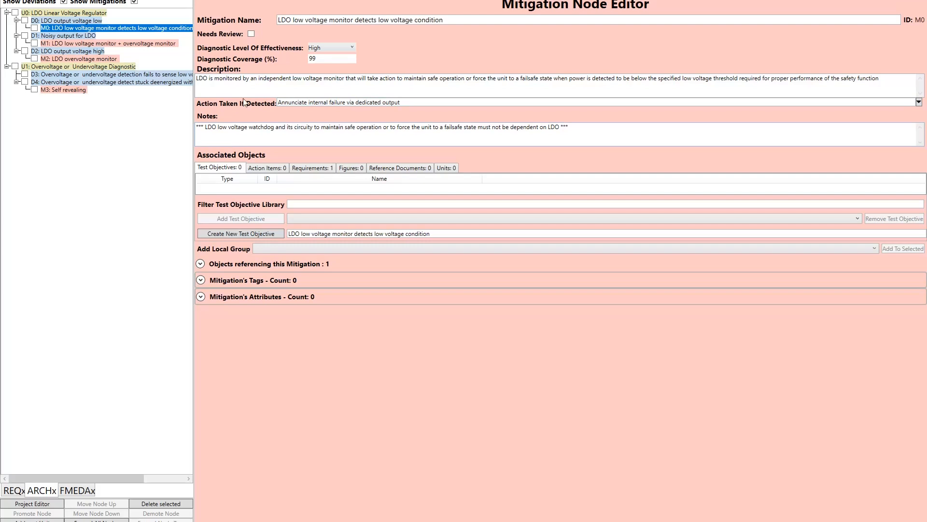
pyautogui.click(293, 20)
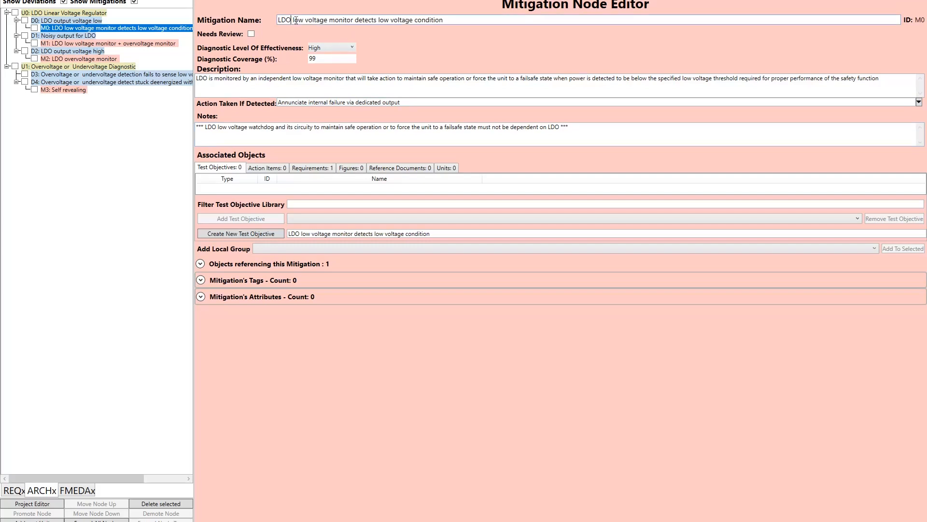
pyautogui.write('zero o ')
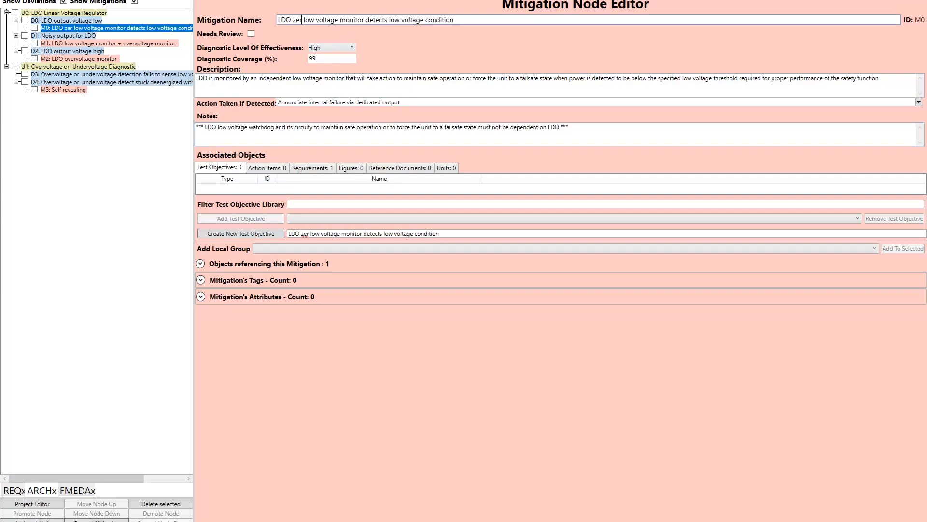
pyautogui.write('r')
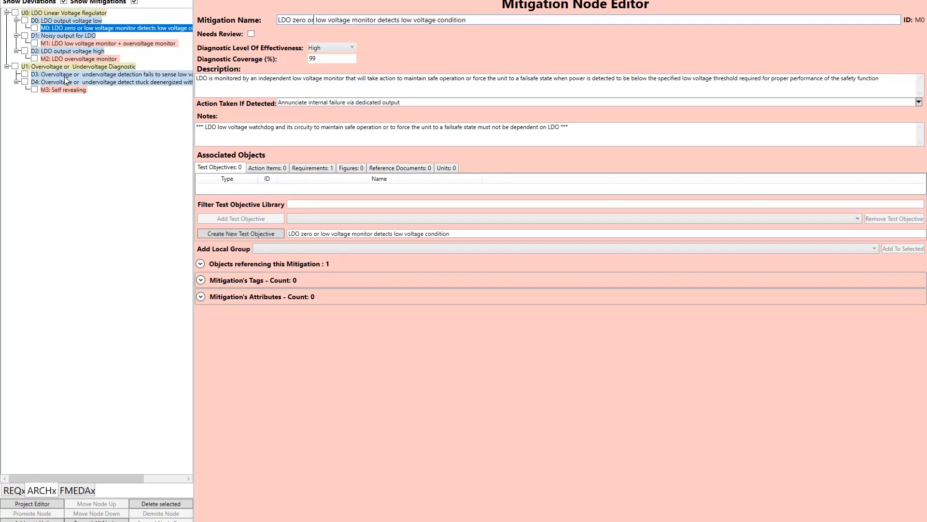
# Review the description, potential impact and cause of deviations D0 through D4 in both units
pyautogui.click(54, 22)
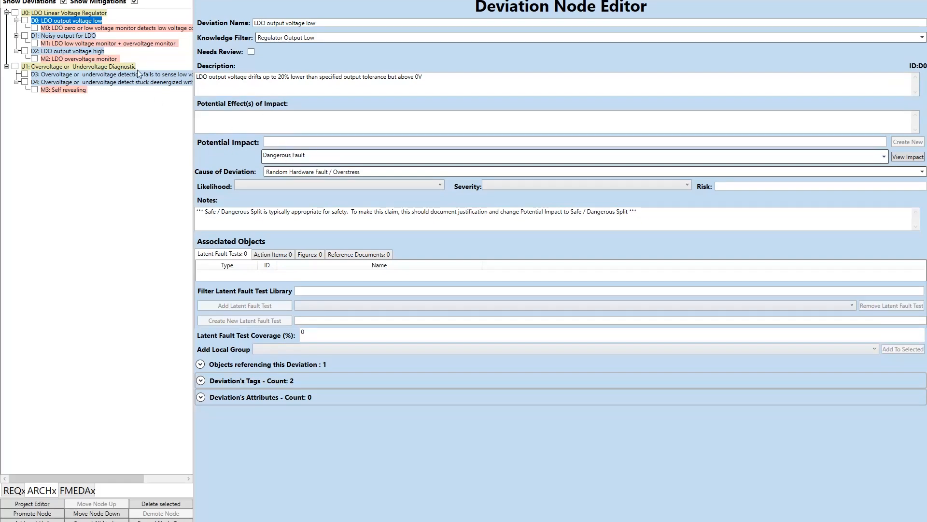
pyautogui.click(72, 31)
pyautogui.click(72, 35)
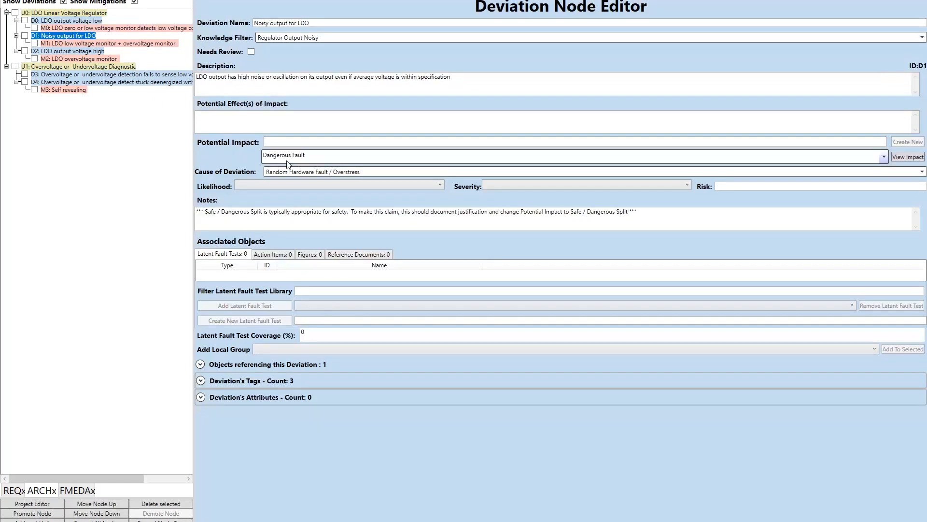
pyautogui.click(78, 51)
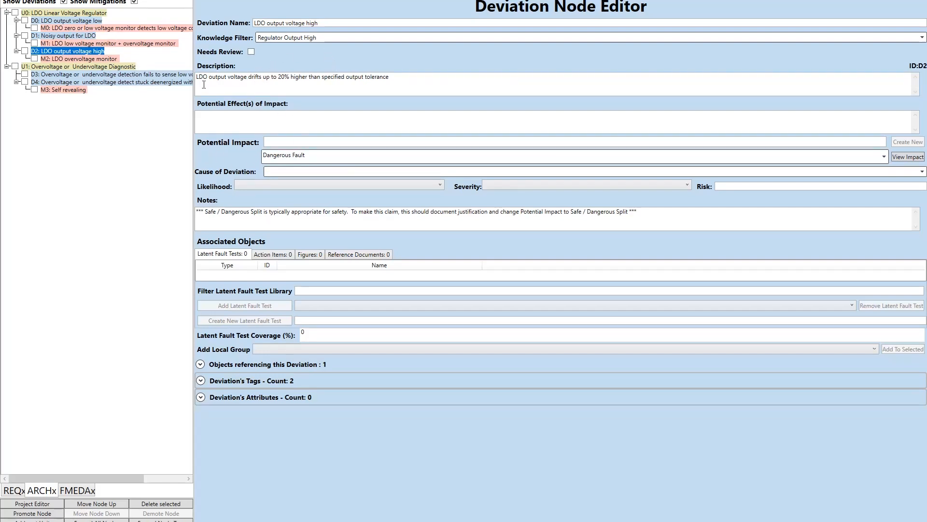
pyautogui.click(80, 75)
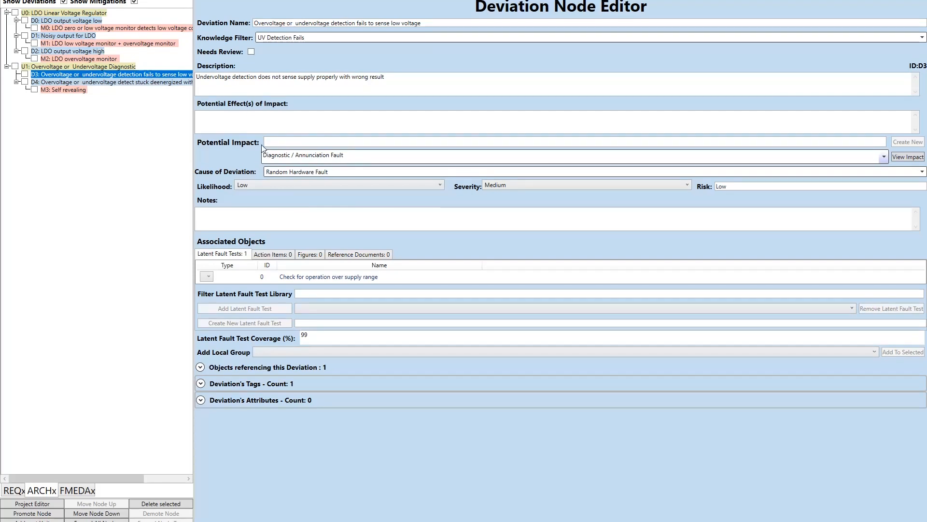
pyautogui.click(144, 83)
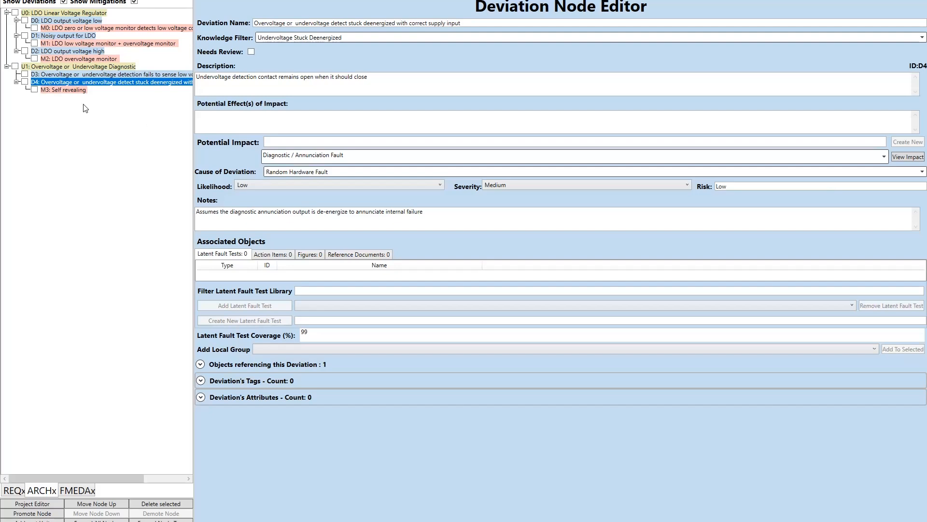
# Add a custom mitigation named "Pulse test to trigger the UVOV to trip" under deviation D3
pyautogui.click(84, 76)
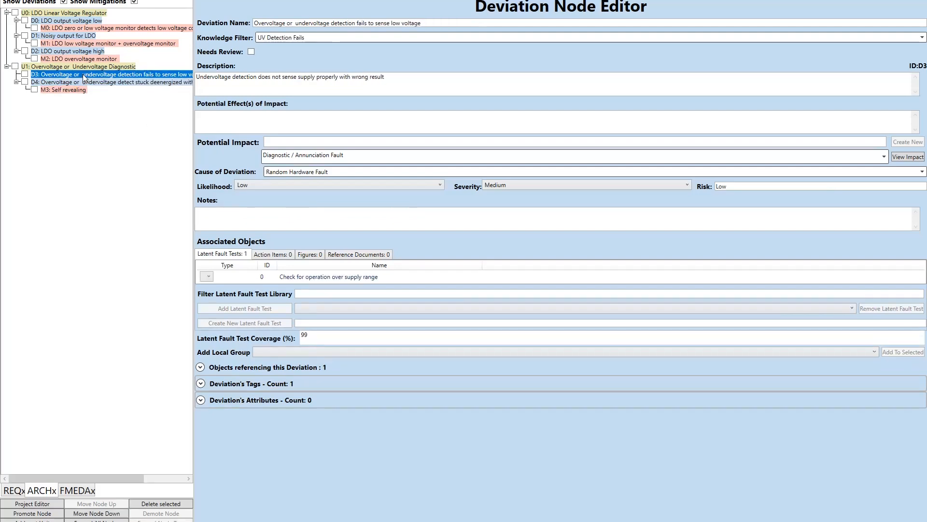
pyautogui.rightClick(84, 75)
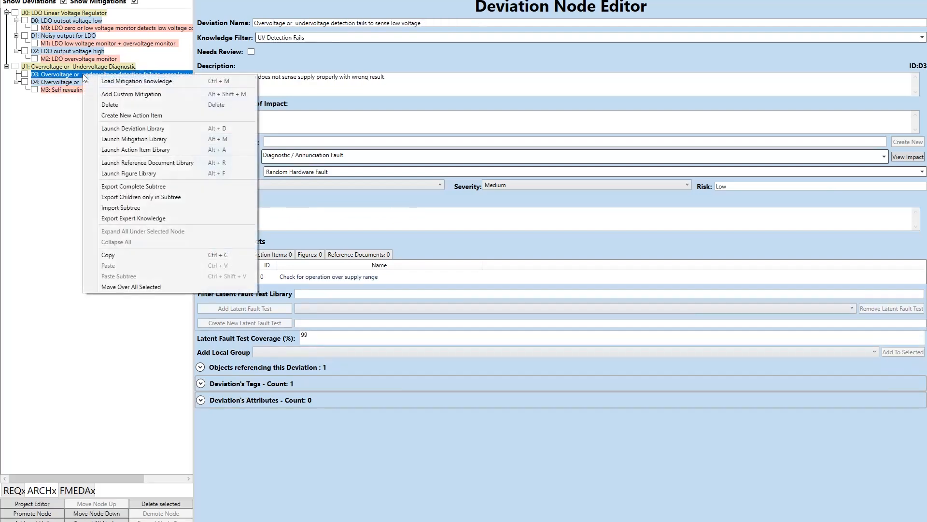
pyautogui.click(131, 95)
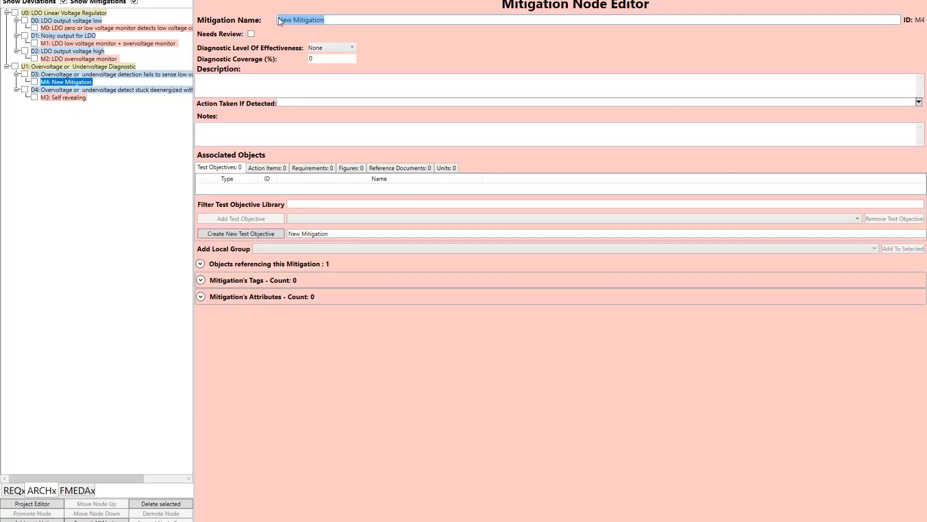
pyautogui.write('Pulse tes')
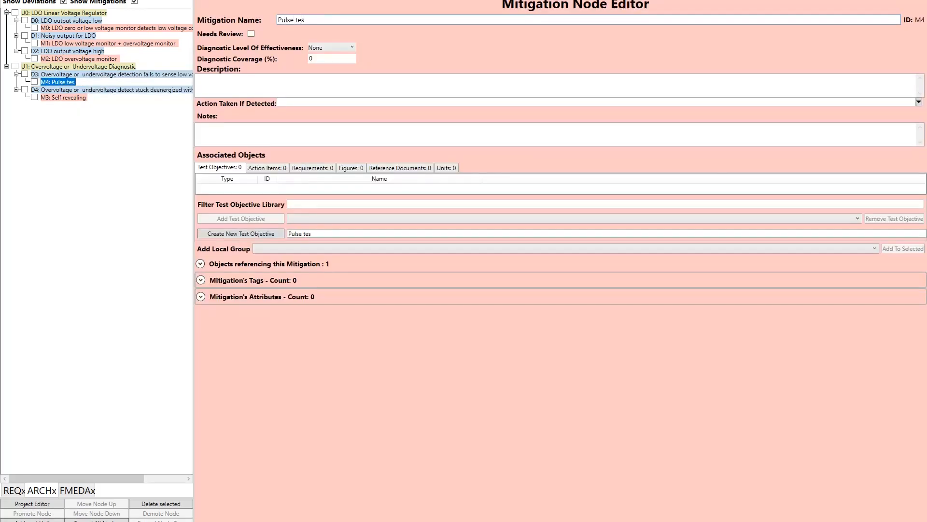
pyautogui.write('t to trigger the ')
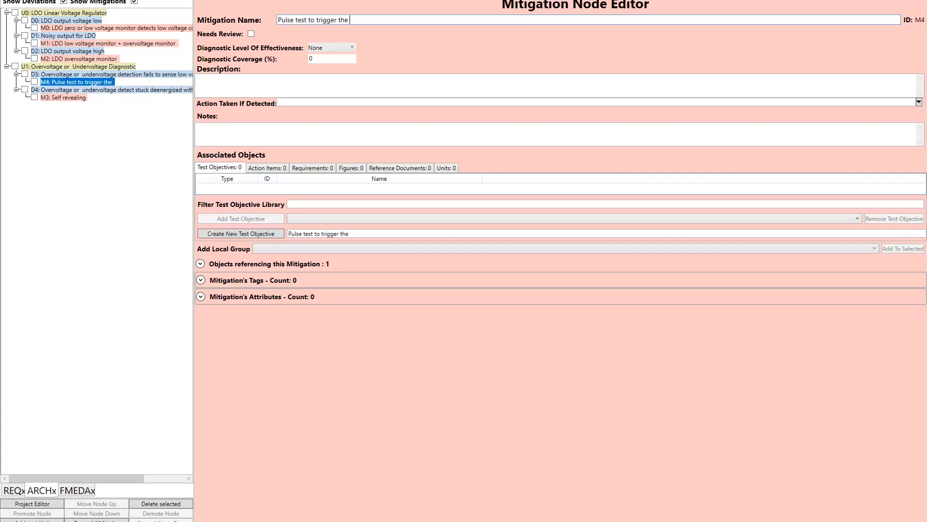
pyautogui.write('UVOV to t')
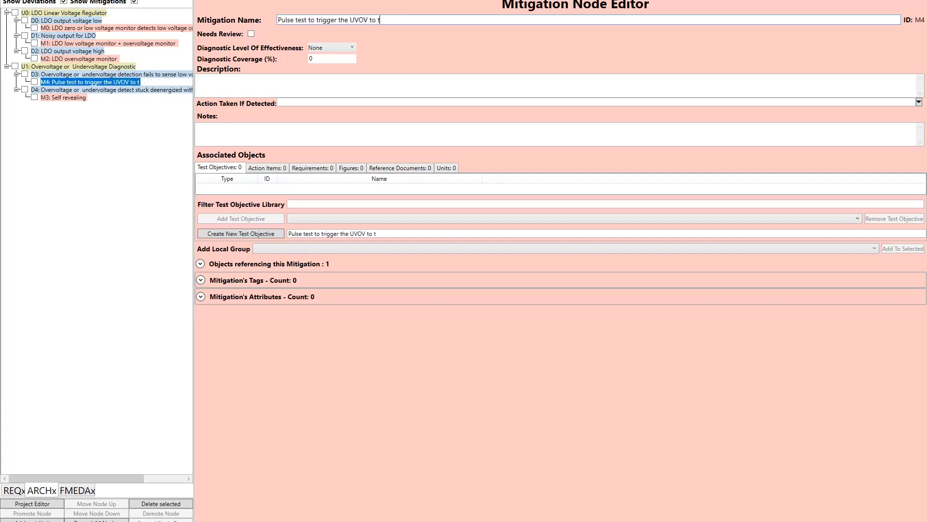
pyautogui.write('rip')
# Give M4 High effectiveness, 99% coverage and the description "Force a deliberate trip periodically to show monitor will sense voltage issues"
pyautogui.write('de')
pyautogui.write('li')
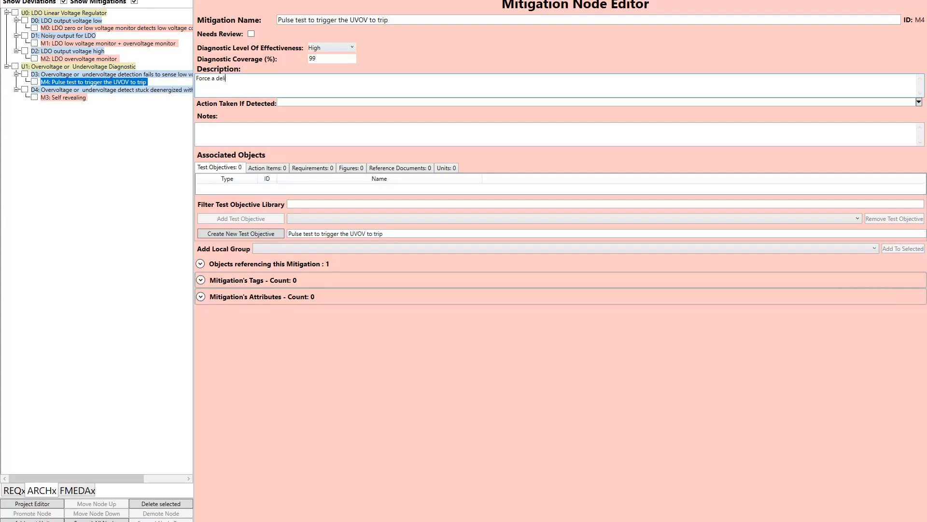
pyautogui.write('berate trip periodically to show monitor will')
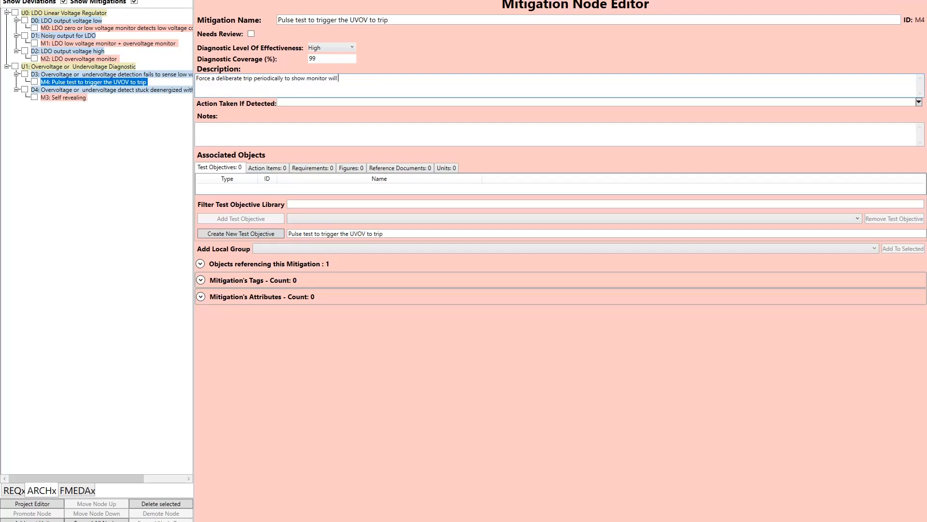
pyautogui.write(' sense voltage issues')
# Set M4's action taken if detected to "Annunciate internal failure via dedicated output" and check the Self revealing mitigation
pyautogui.click(307, 101)
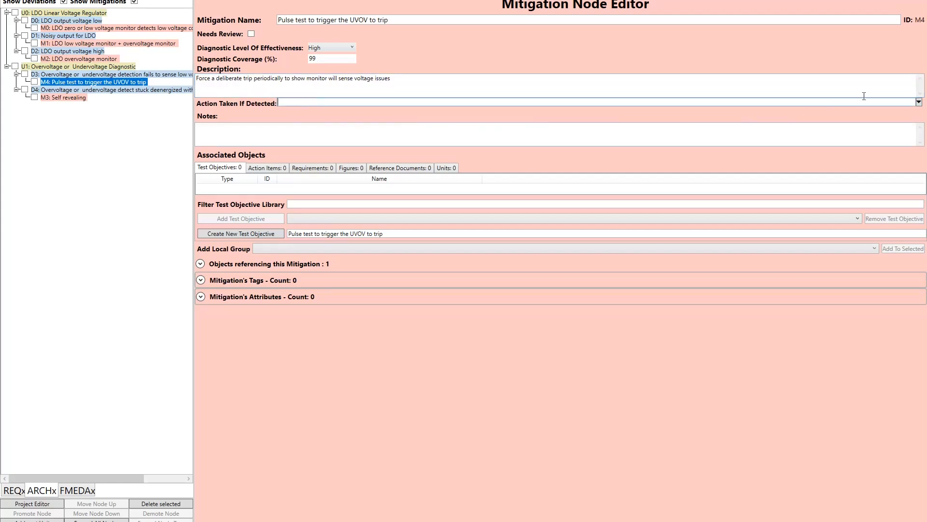
pyautogui.click(919, 102)
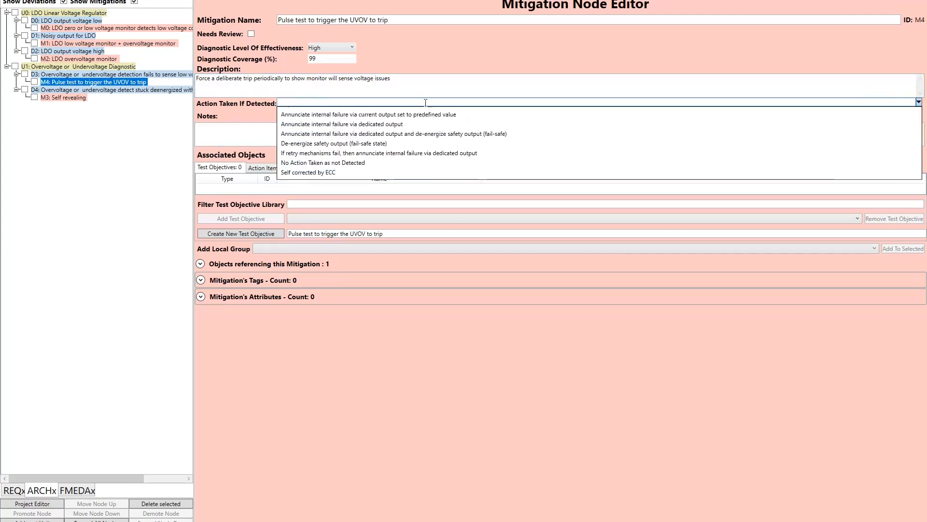
pyautogui.click(305, 125)
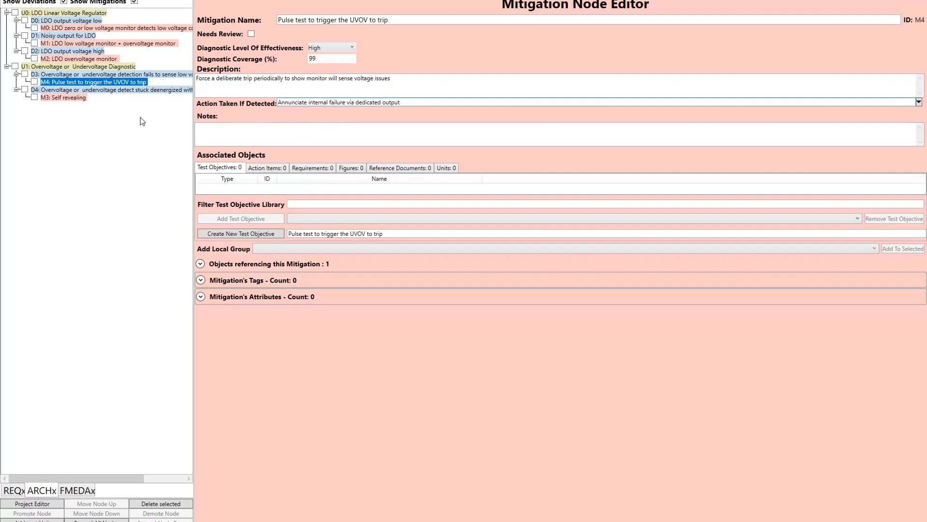
pyautogui.click(73, 97)
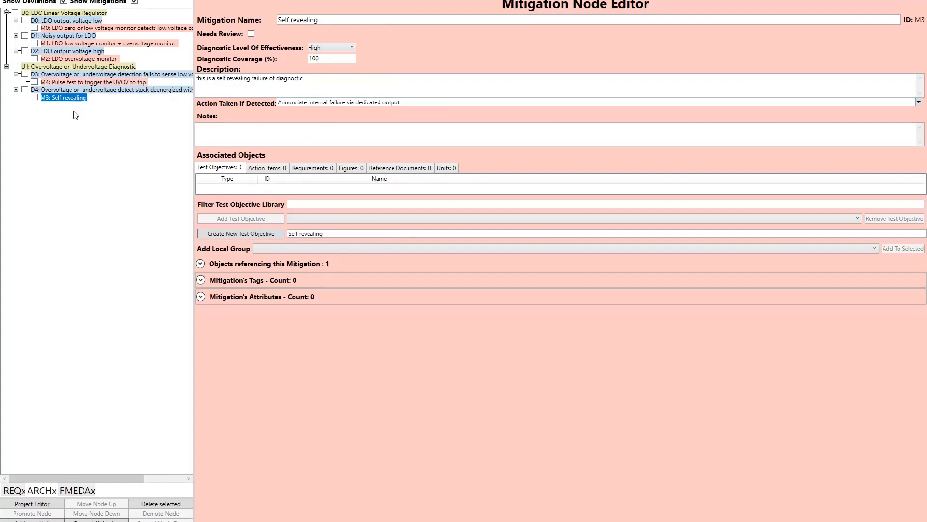
pyautogui.click(80, 128)
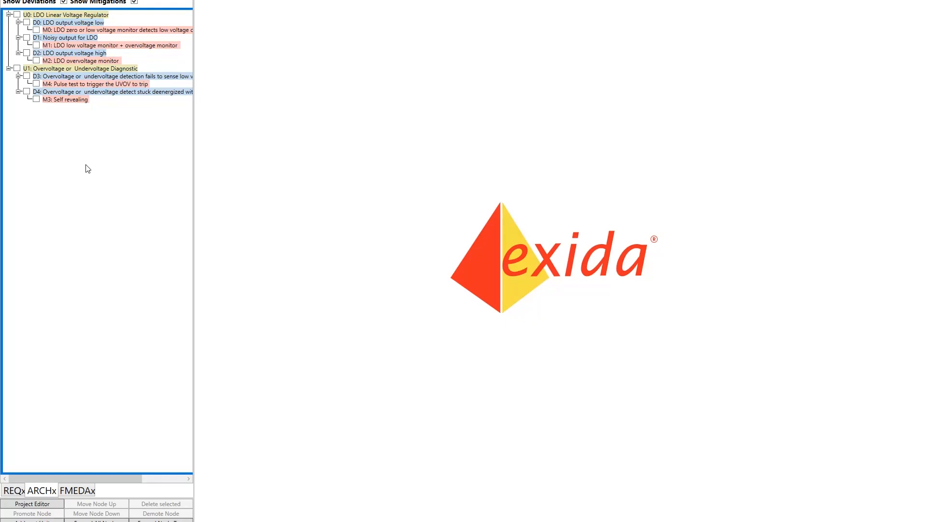
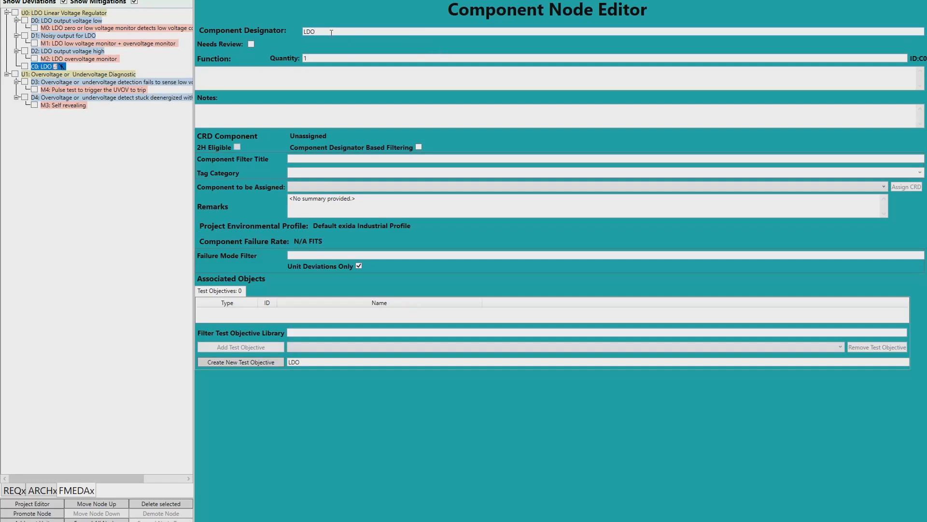
# Enter "adjustable regulator" as the function of component C0 LDO
pyautogui.click(281, 79)
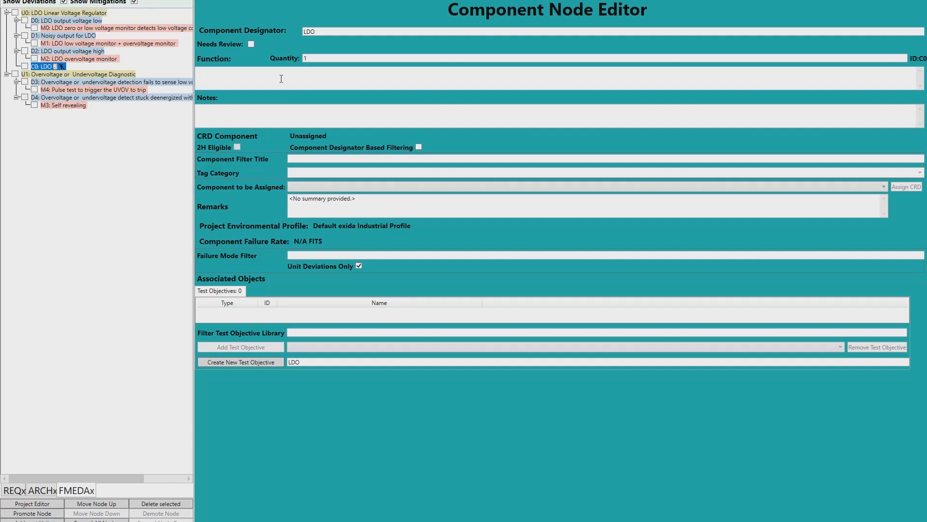
pyautogui.write('adjustable regual')
pyautogui.press('BackSpace')
pyautogui.write('lator')
# Look through the assignable components and read the description of Regulator, Linear Power
pyautogui.click(358, 188)
pyautogui.scroll(-13, 326, 300)
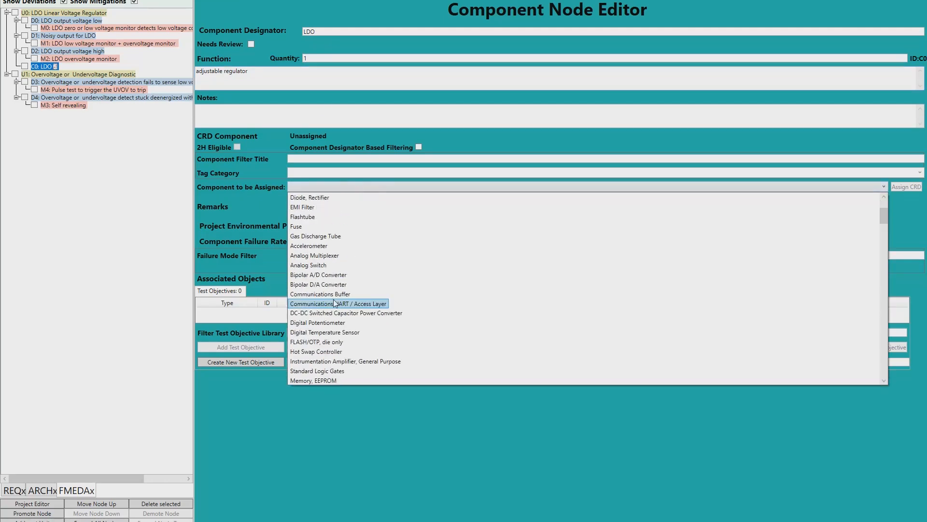
pyautogui.scroll(-3, 325, 301)
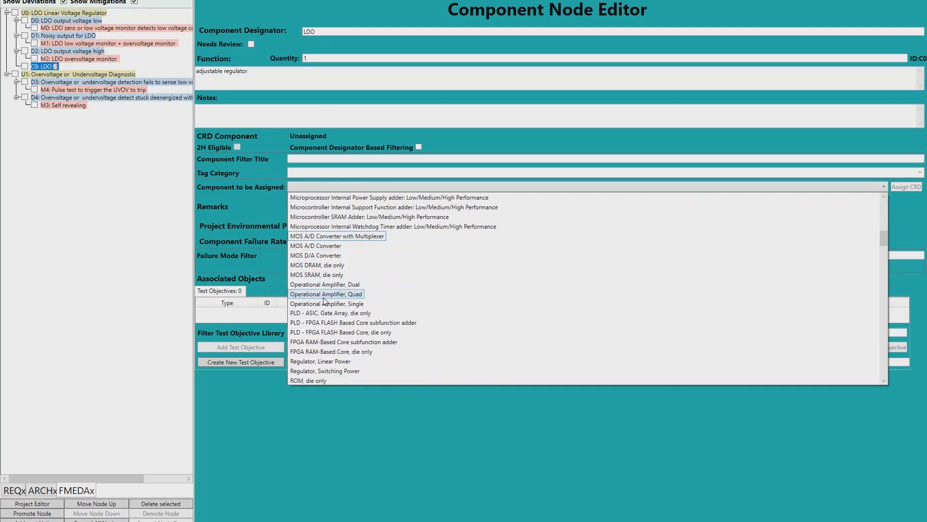
pyautogui.scroll(-3, 325, 299)
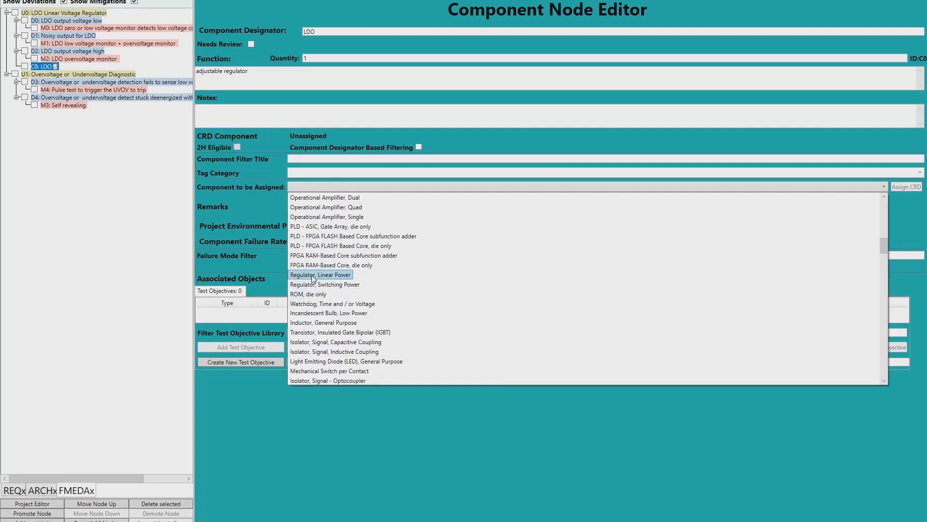
pyautogui.moveTo(313, 279)
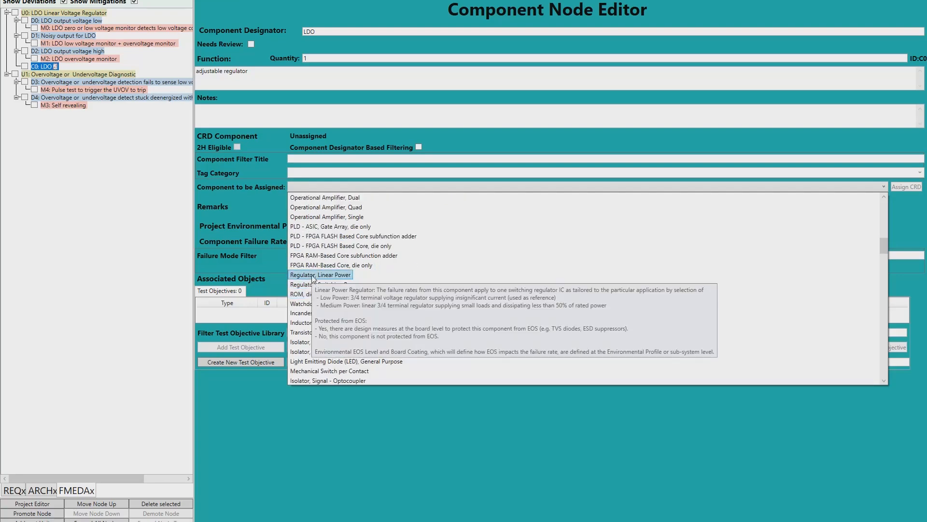
pyautogui.scroll(10, 386, 201)
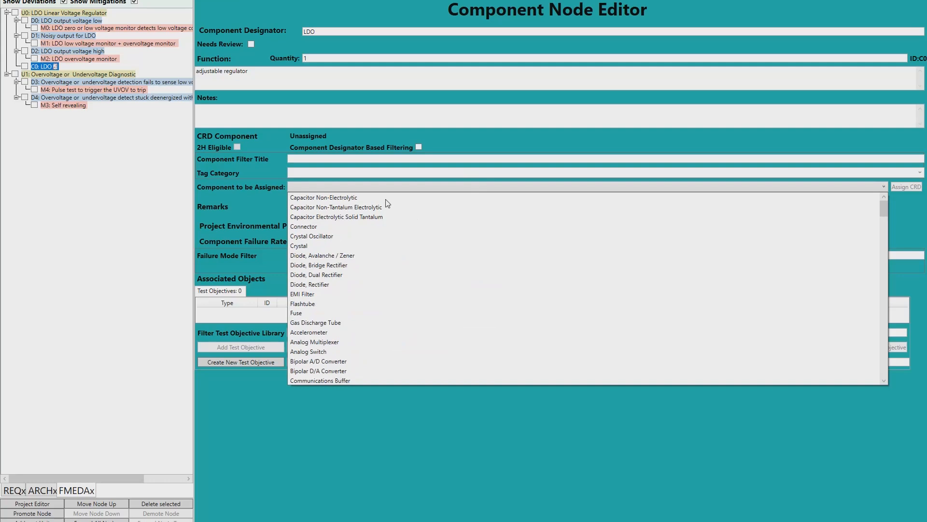
pyautogui.click(554, 140)
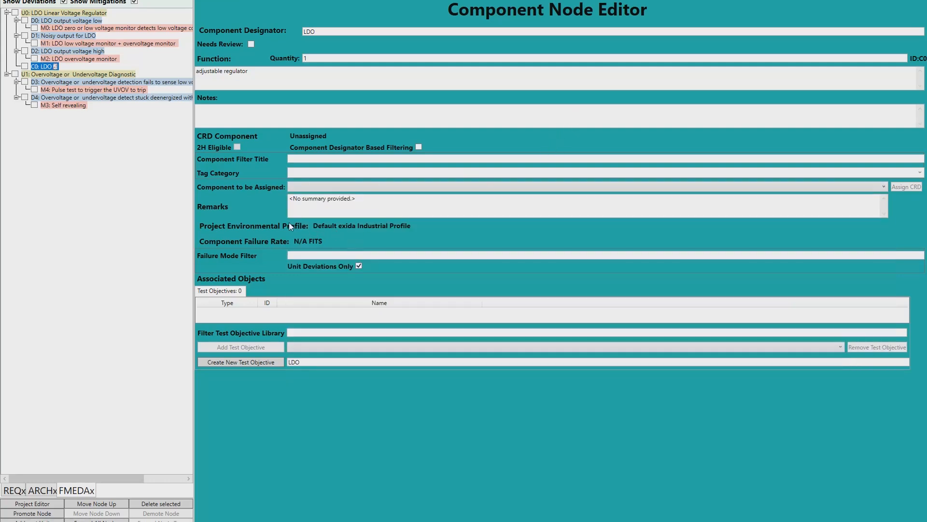
# Assign the Regulator, Linear Power component from the reliability database to the LDO
pyautogui.click(318, 188)
pyautogui.scroll(-5, 309, 220)
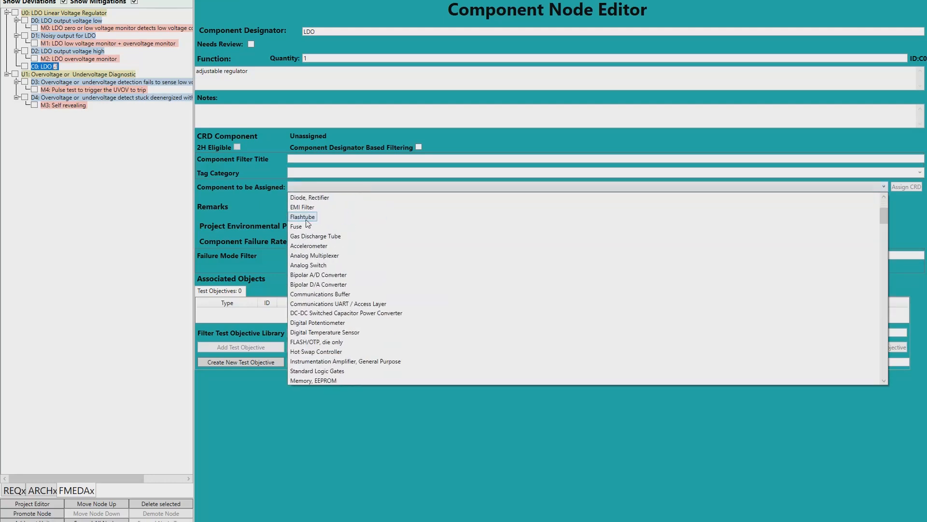
pyautogui.scroll(-10, 308, 221)
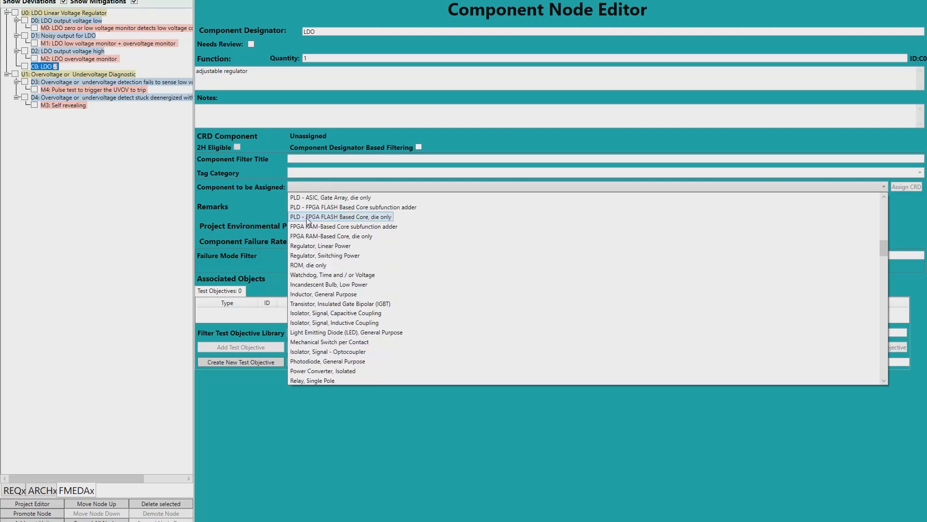
pyautogui.click(313, 246)
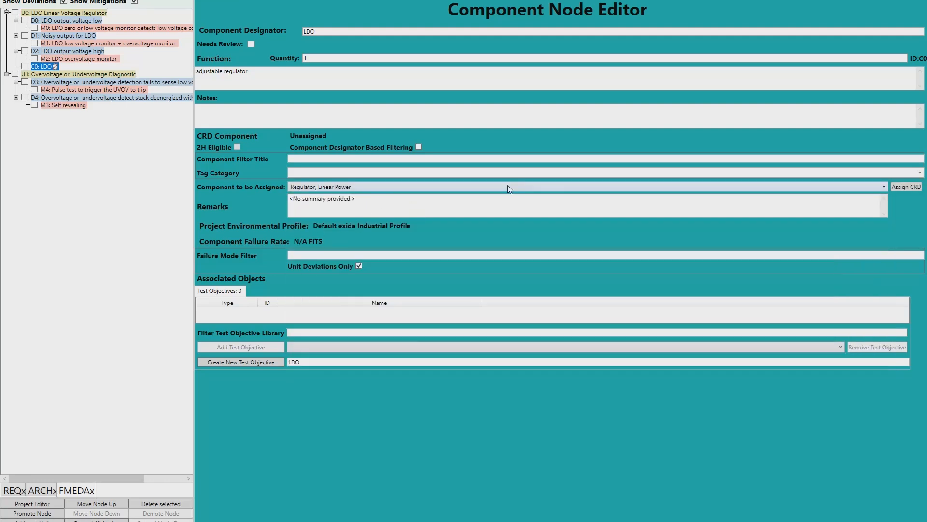
pyautogui.click(907, 187)
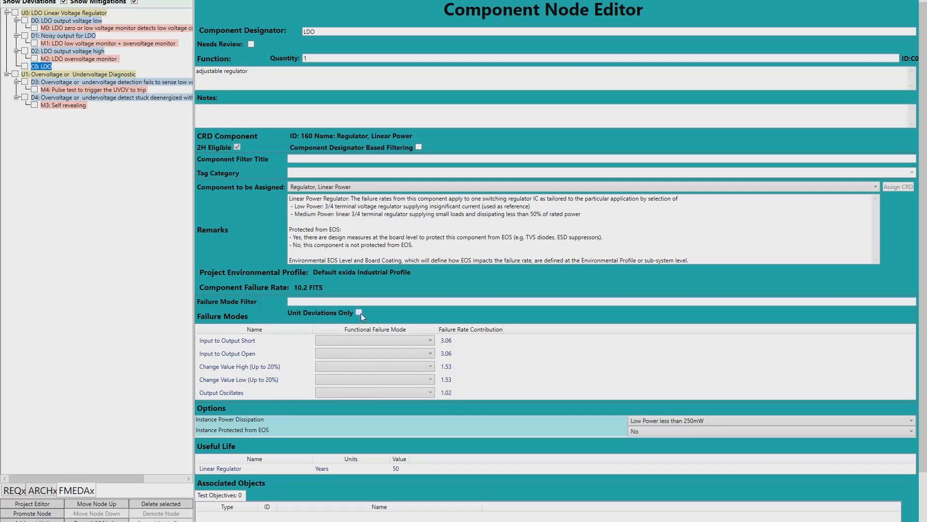
# Check the unfiltered functional failure modes for Input to Output Short and limit the choices to unit deviations only
pyautogui.click(361, 340)
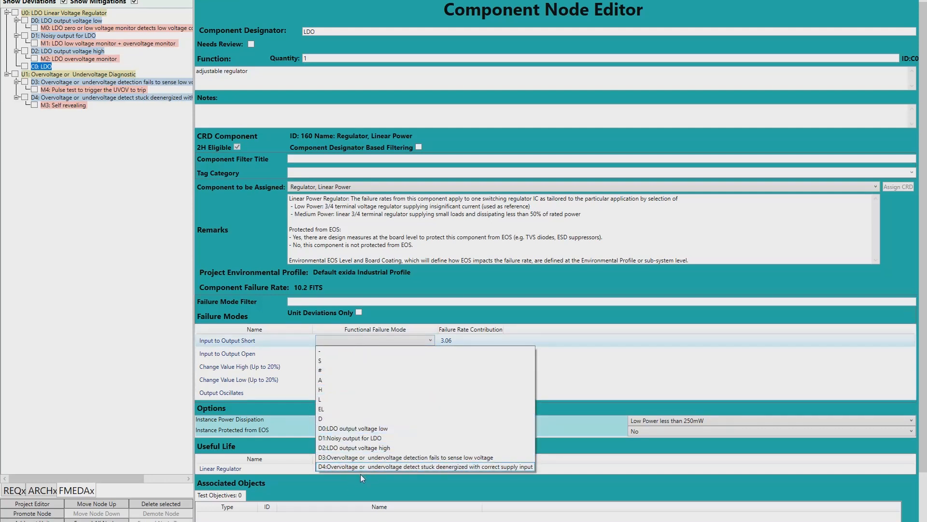
pyautogui.click(358, 313)
pyautogui.click(359, 312)
# Map the LDO's Input to Output Short to D2 LDO output voltage high and Input to Output Open to D0 LDO output voltage low
pyautogui.click(365, 341)
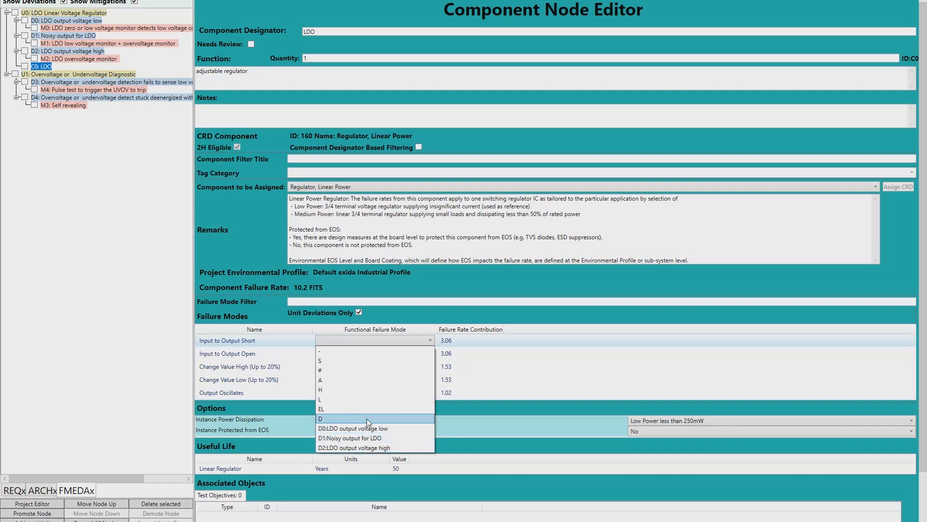
pyautogui.click(375, 448)
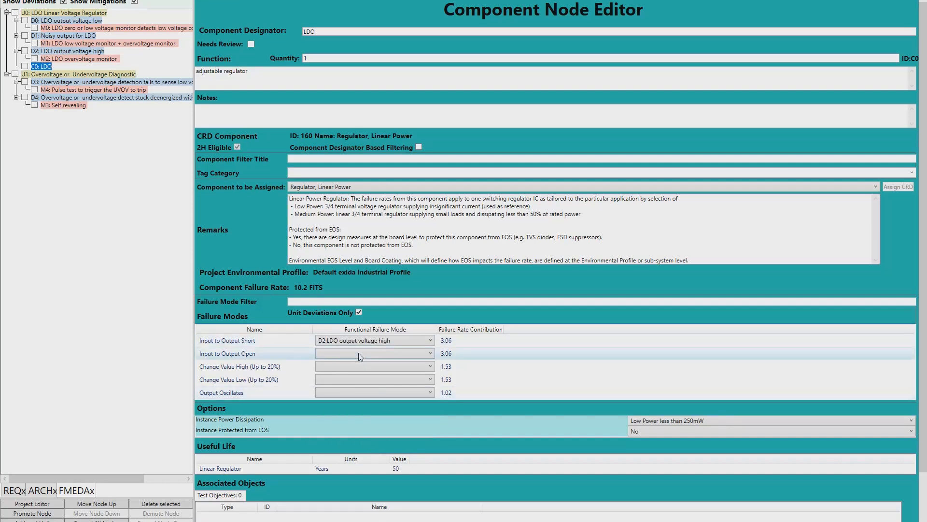
pyautogui.click(345, 356)
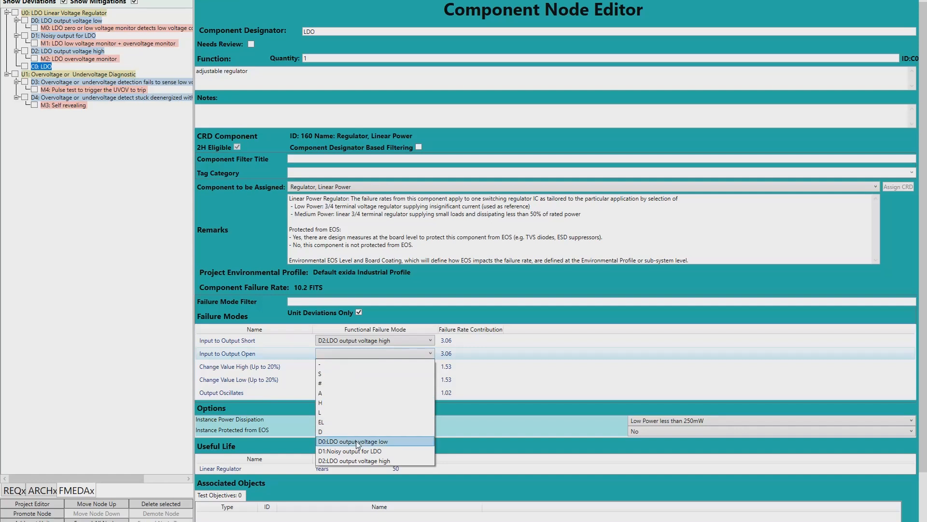
pyautogui.click(358, 443)
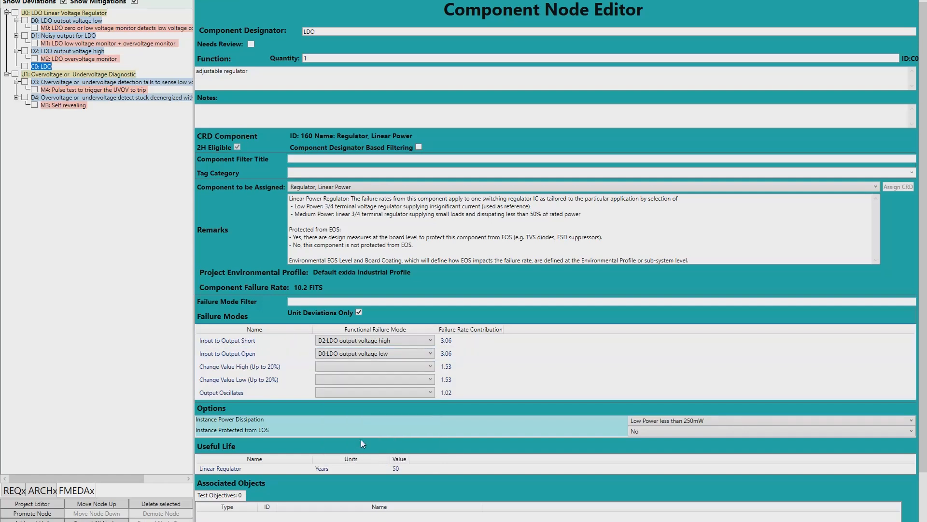
# Map Change Value High to D2 output voltage high, Change Value Low to D0 output voltage low, and Output Oscillates to D1 noisy output
pyautogui.click(362, 367)
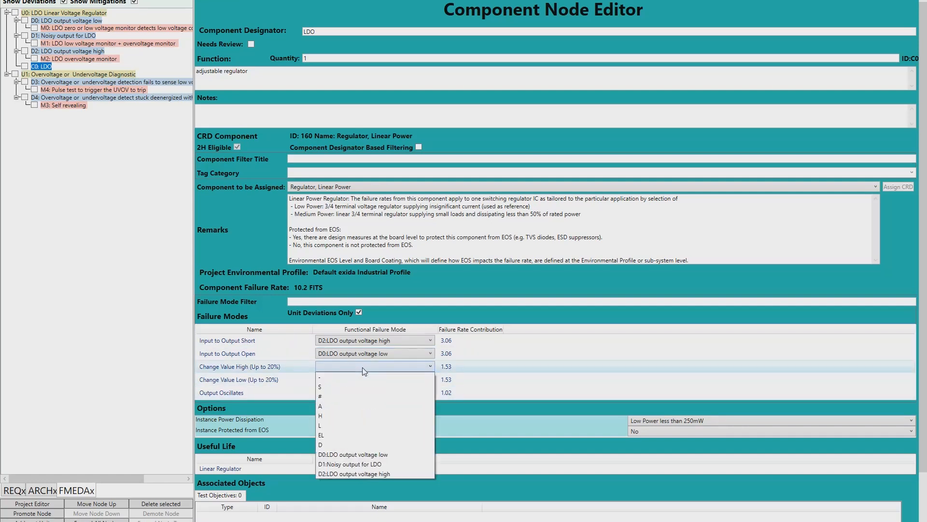
pyautogui.click(351, 475)
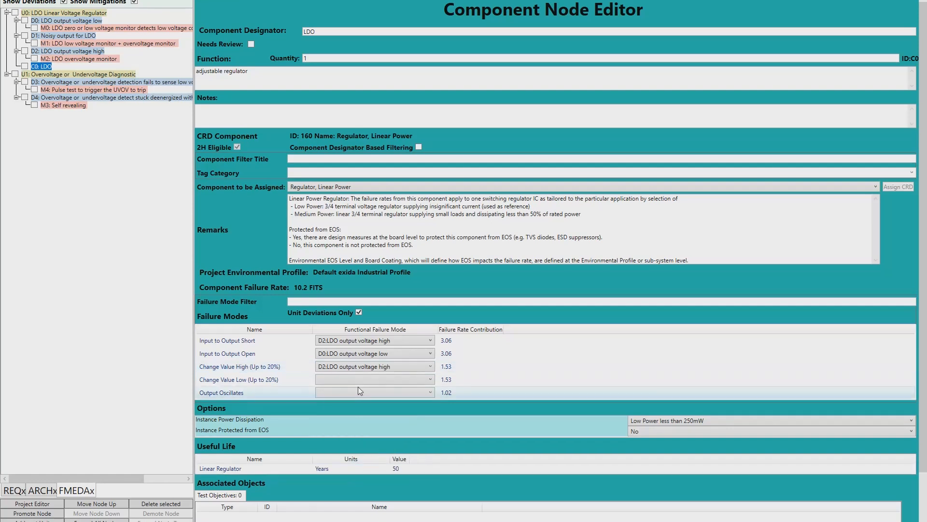
pyautogui.click(359, 381)
pyautogui.click(359, 467)
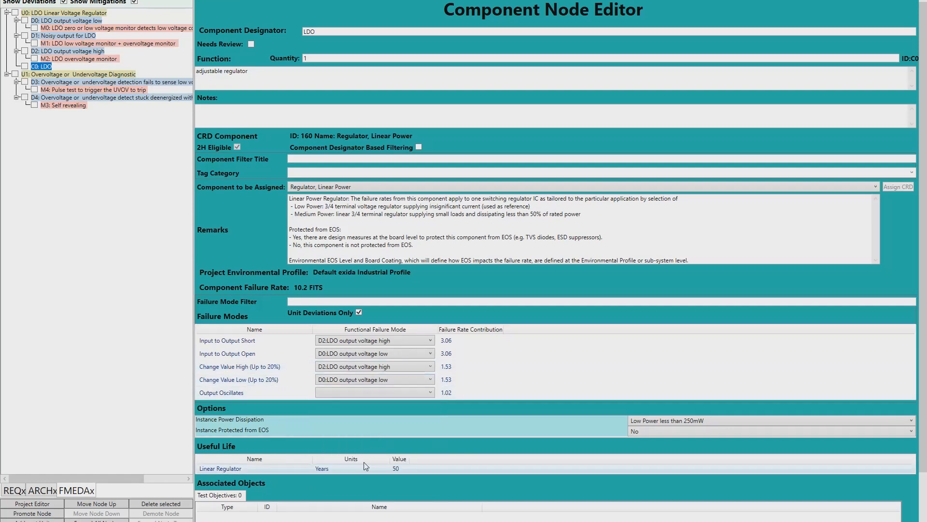
pyautogui.click(363, 393)
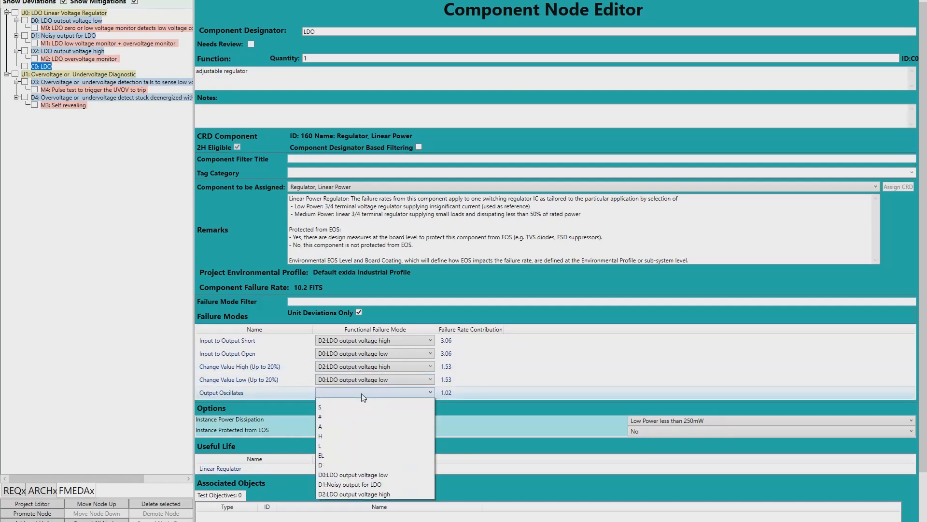
pyautogui.click(355, 485)
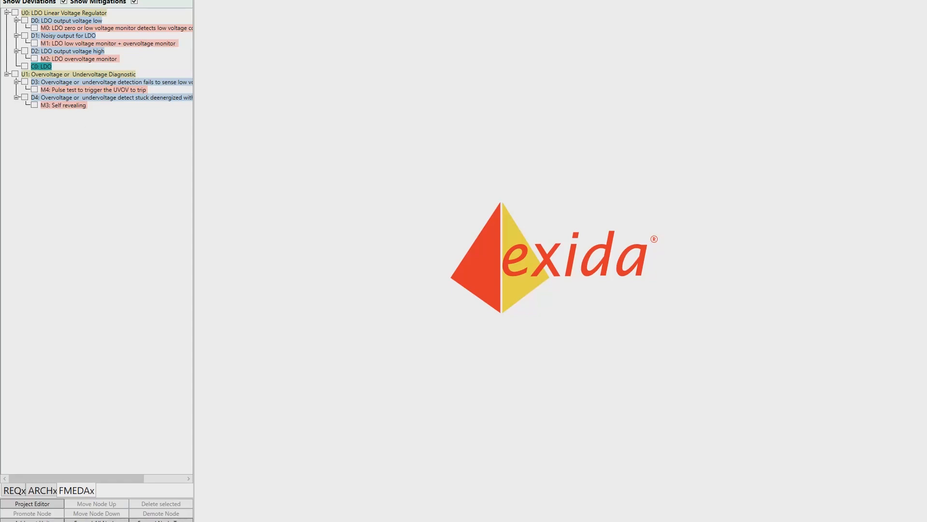
# Open the recent project "supply with monitor and all parts.OEMx"
pyautogui.click(7, 0)
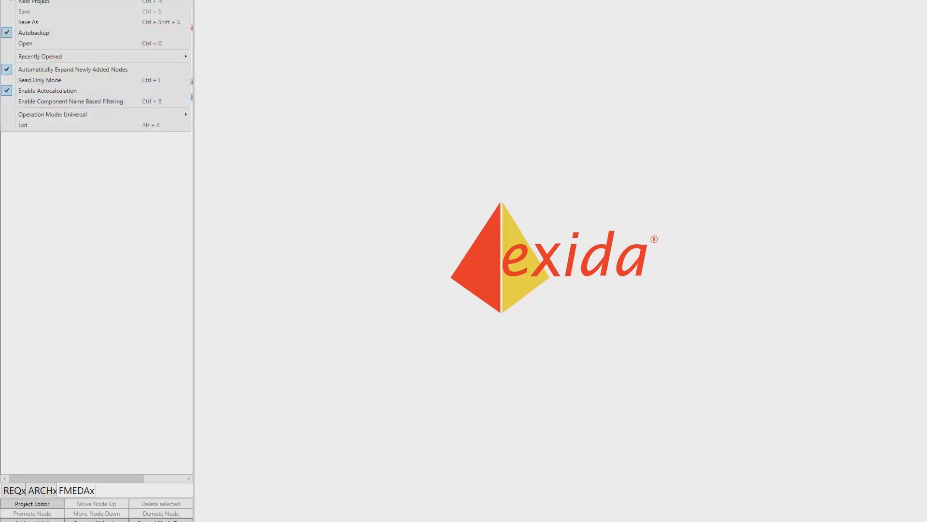
pyautogui.moveTo(22, 58)
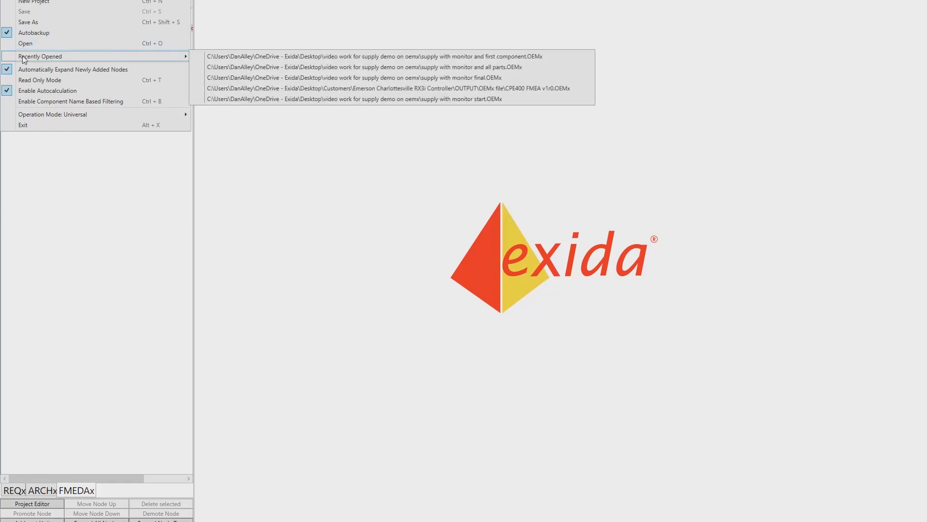
pyautogui.click(381, 66)
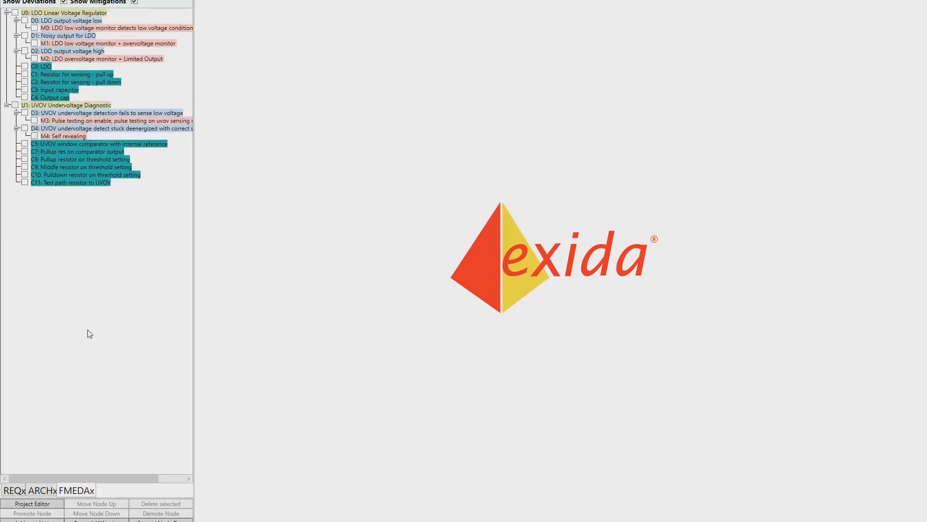